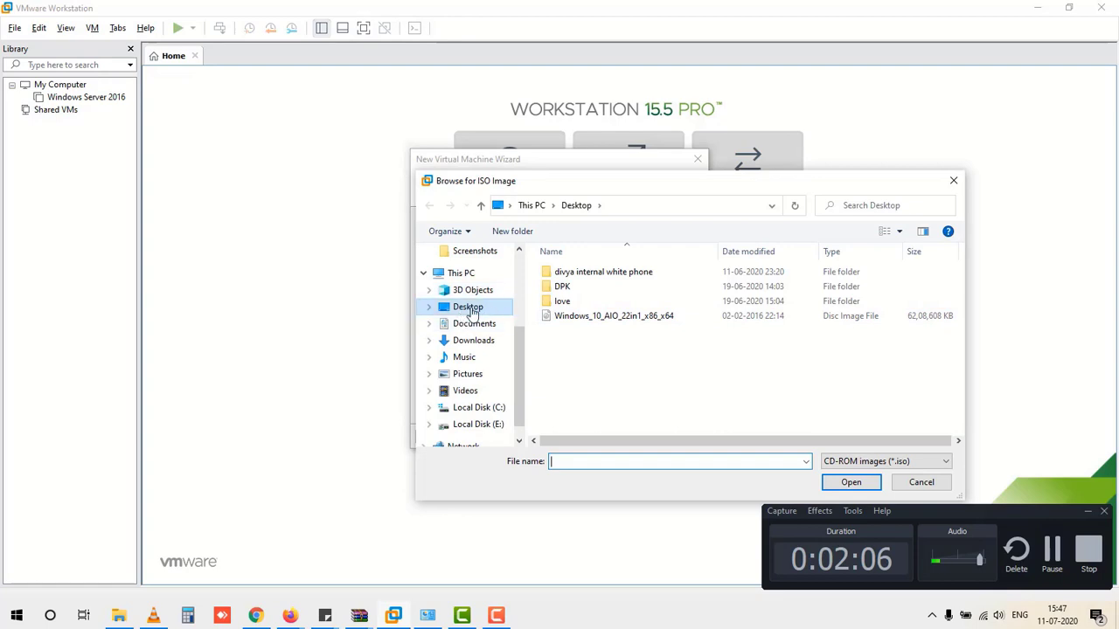
# Step: Use the Windows_10_AIO_22in1_x86_x64 ISO as the installer disc image and continue
pyautogui.click(652, 319)
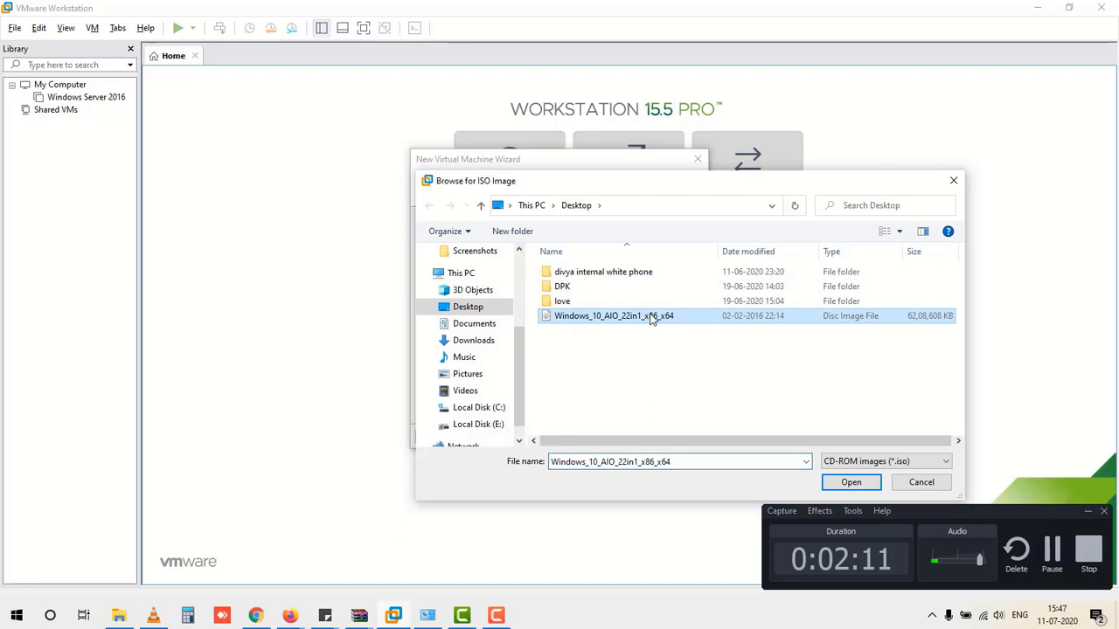
pyautogui.click(849, 482)
pyautogui.moveTo(962, 514); pyautogui.dragTo(977, 583)
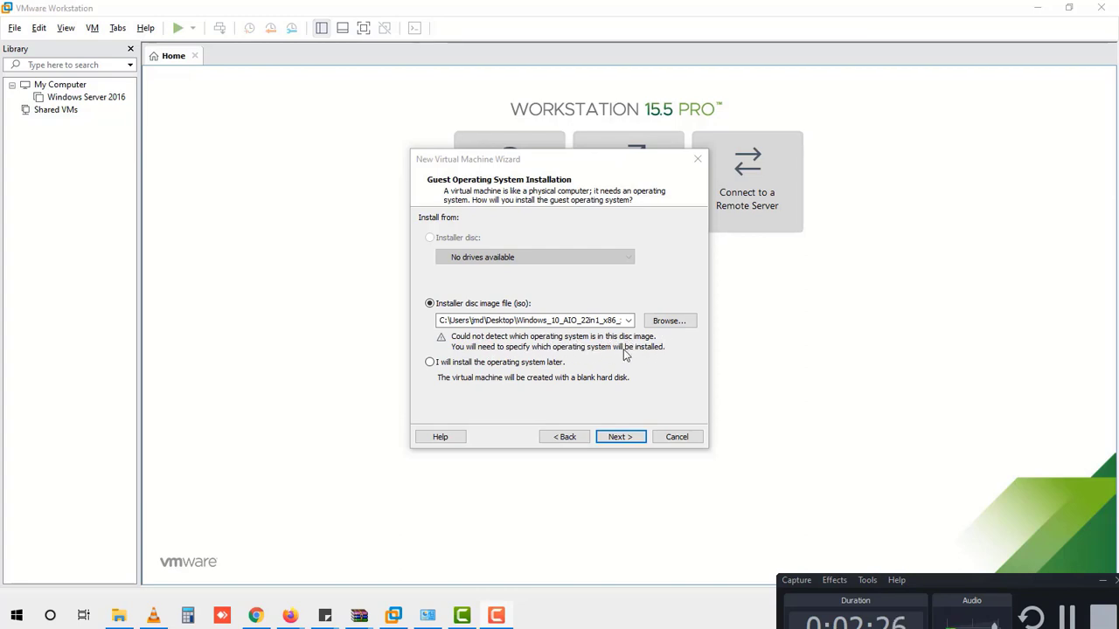
pyautogui.click(618, 436)
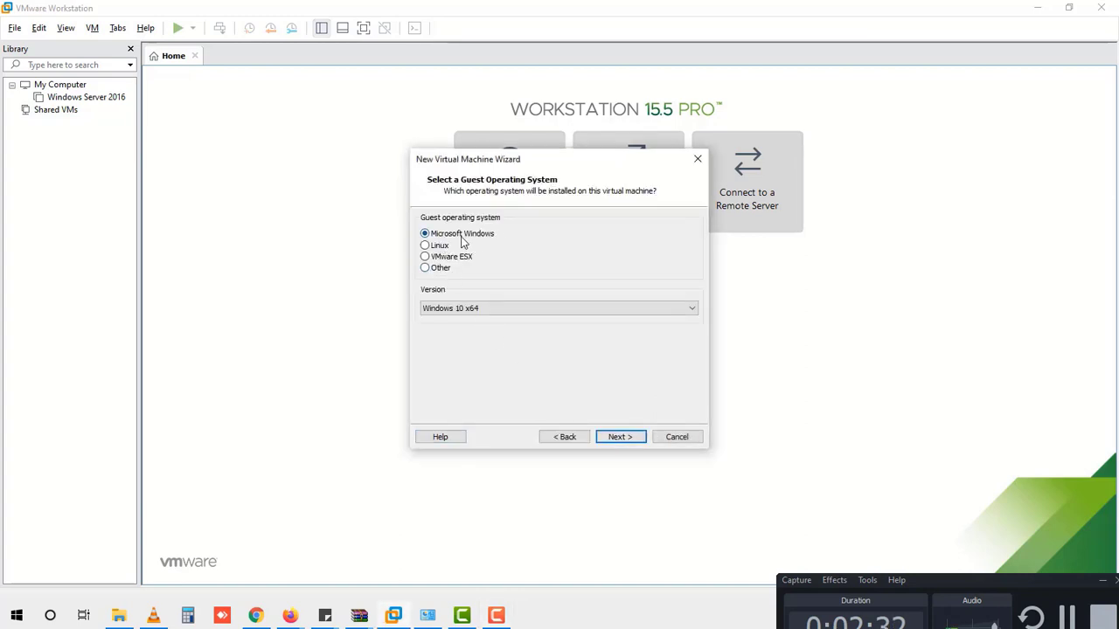
# Step: After briefly trying Linux/Ubuntu, keep Microsoft Windows, Windows 10 x64 as guest OS and continue
pyautogui.click(512, 313)
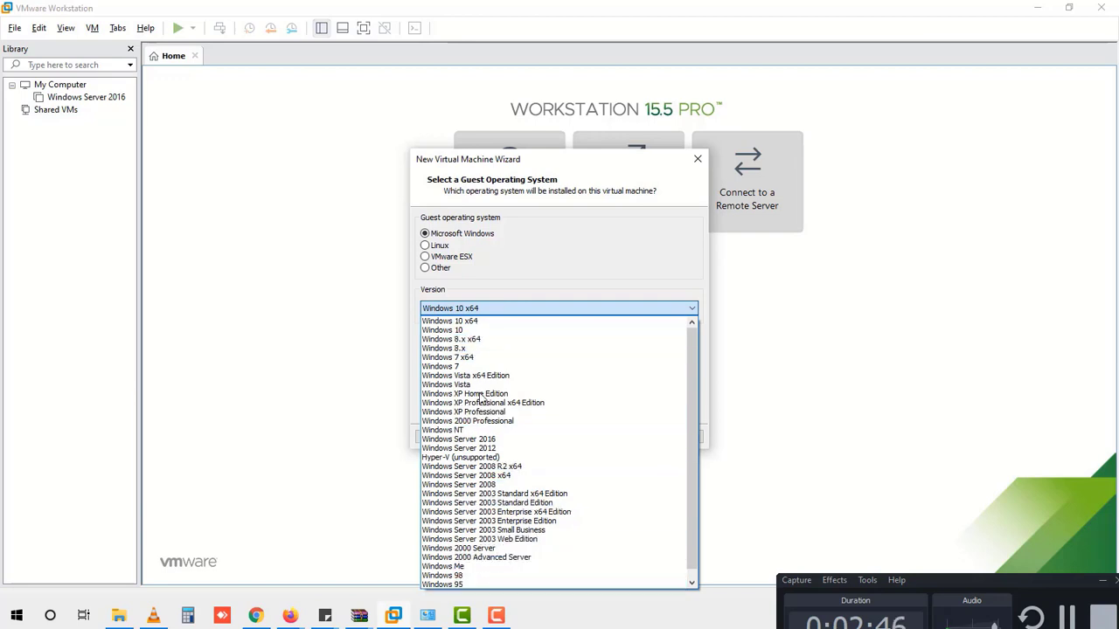
pyautogui.click(512, 272)
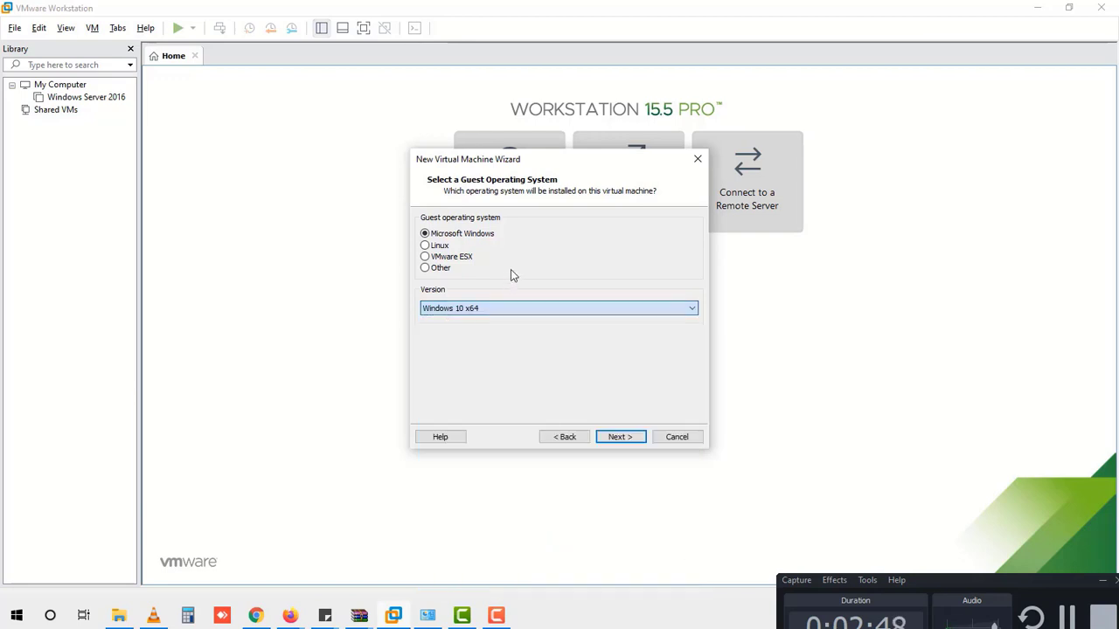
pyautogui.click(446, 248)
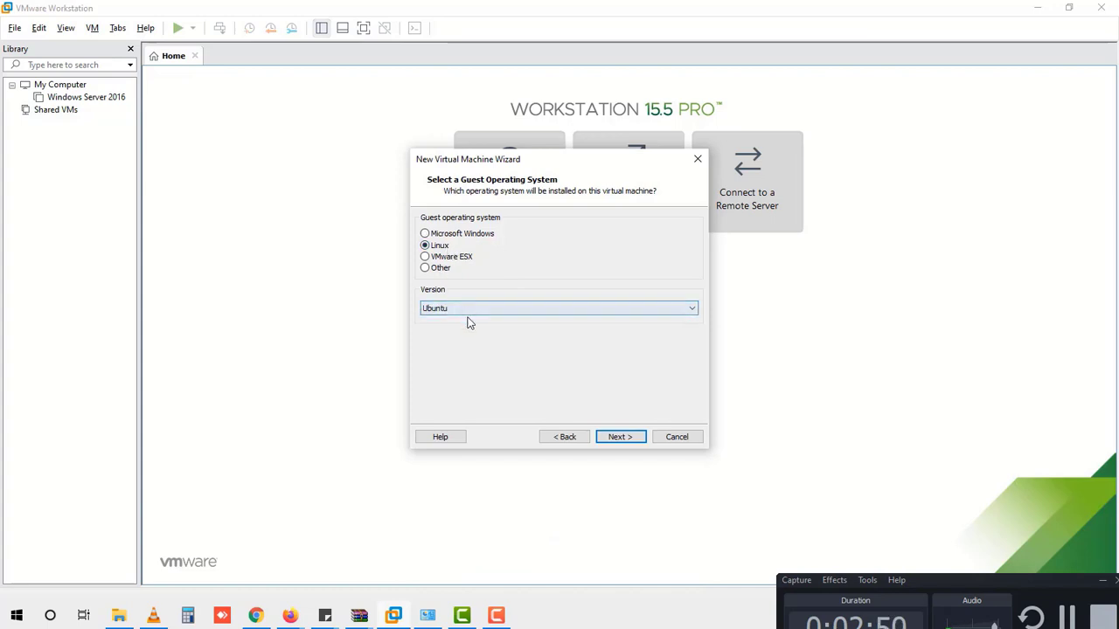
pyautogui.click(470, 313)
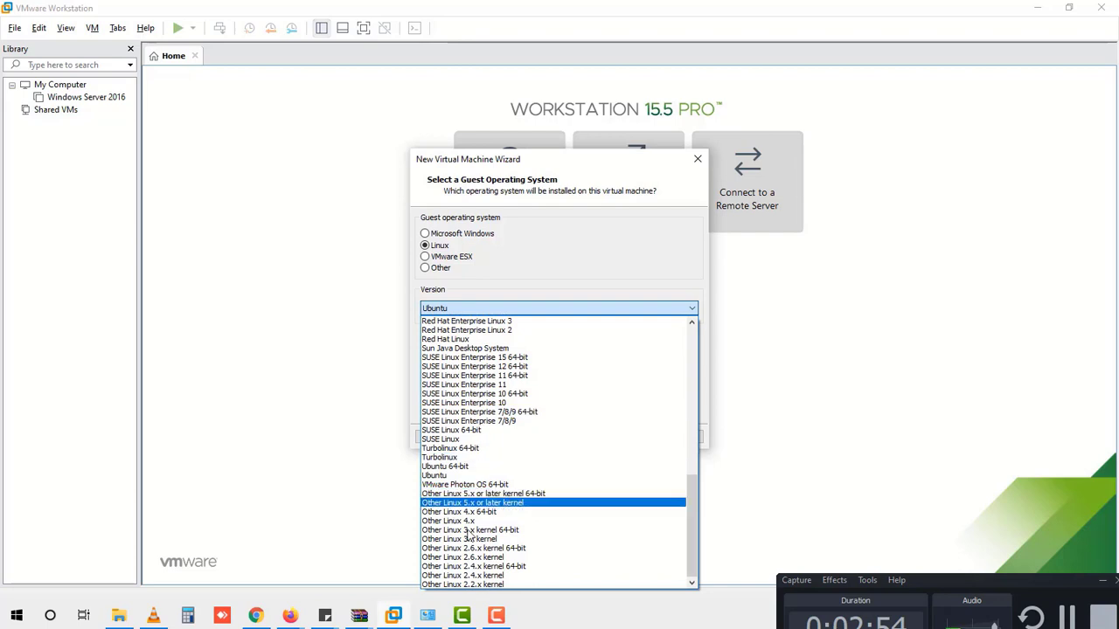
pyautogui.click(595, 279)
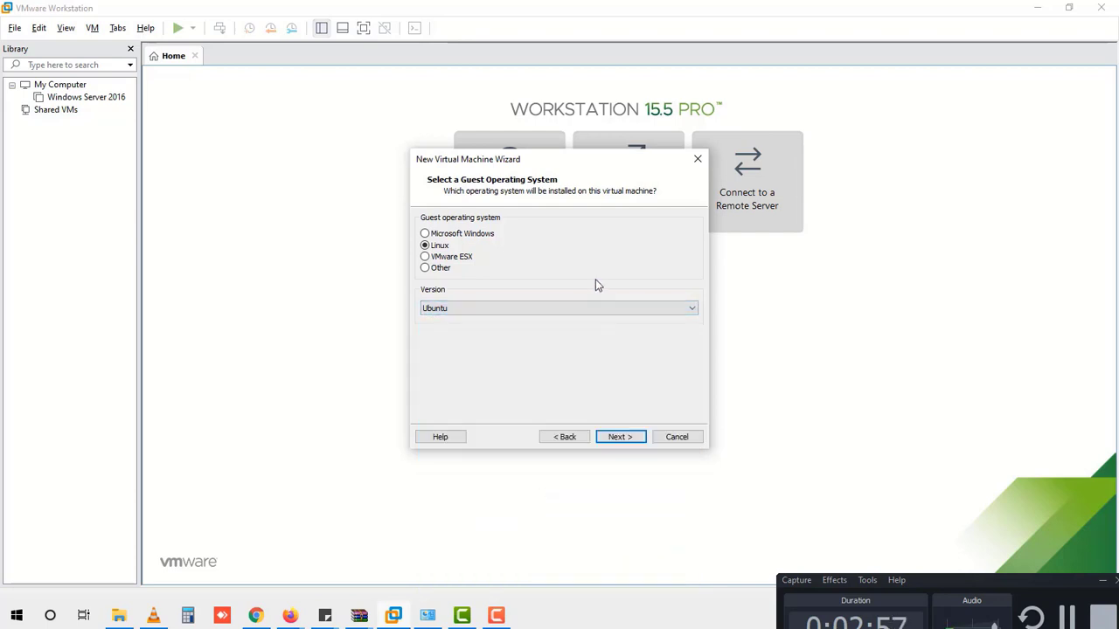
pyautogui.click(426, 234)
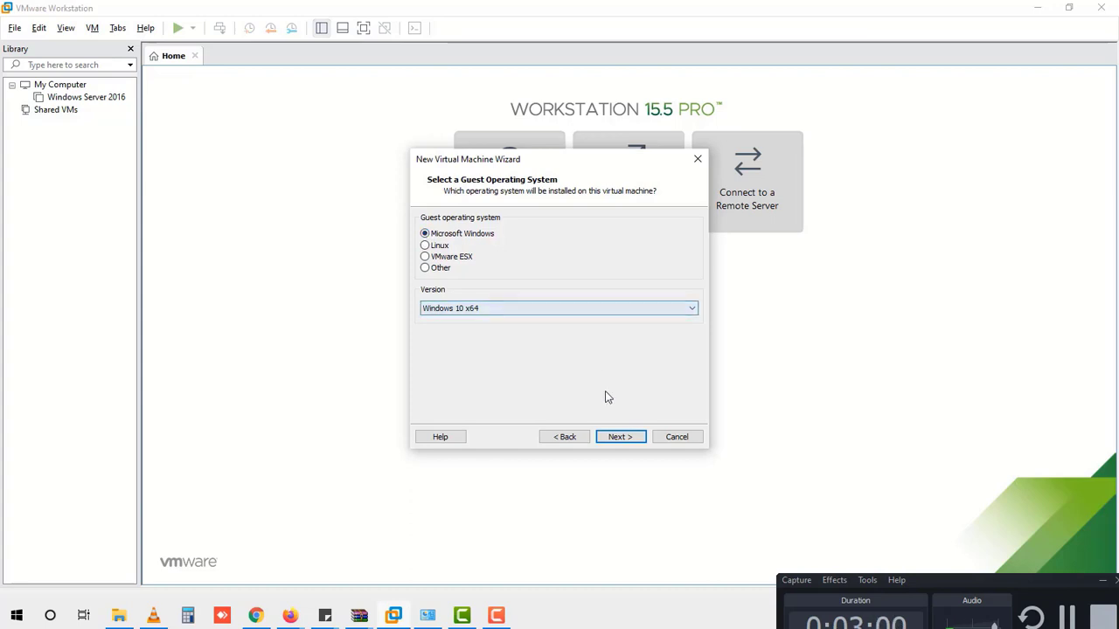
pyautogui.click(621, 436)
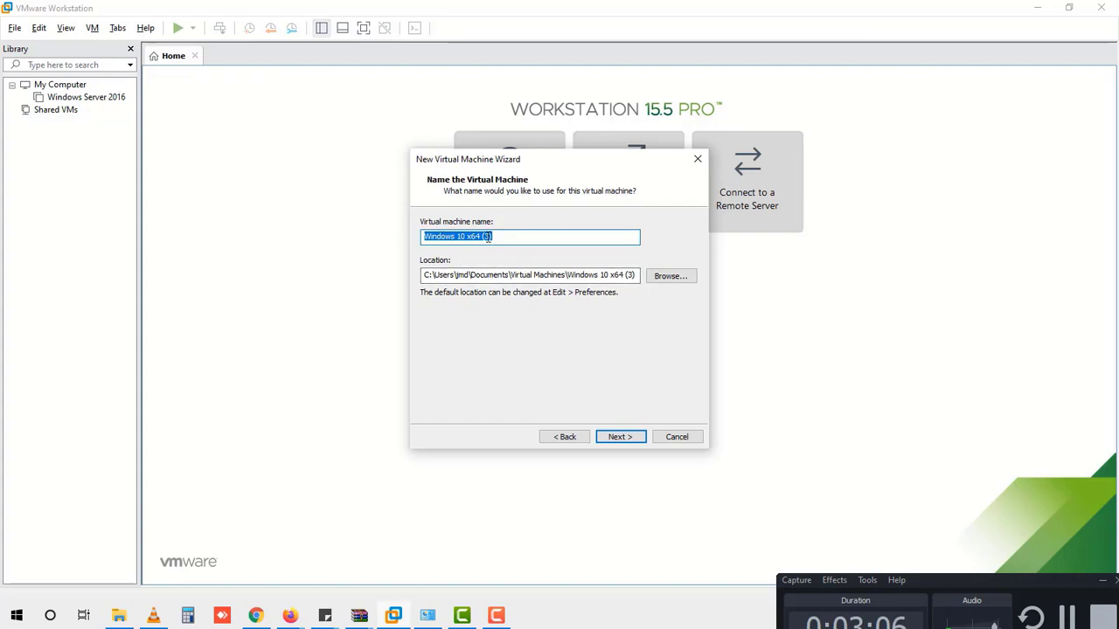
# Step: Name the VM 'Windows 10 x64' without the (3) suffix, dismiss the path-exists error, and continue
pyautogui.click(499, 236)
pyautogui.press('BackSpace')
pyautogui.press('BackSpace')
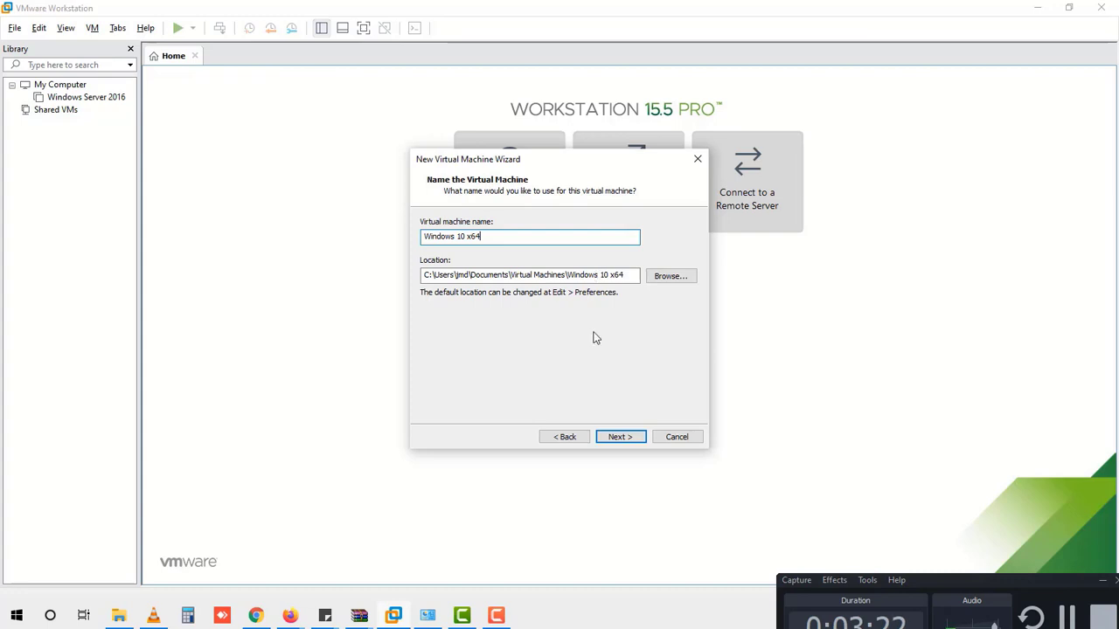
pyautogui.click(618, 437)
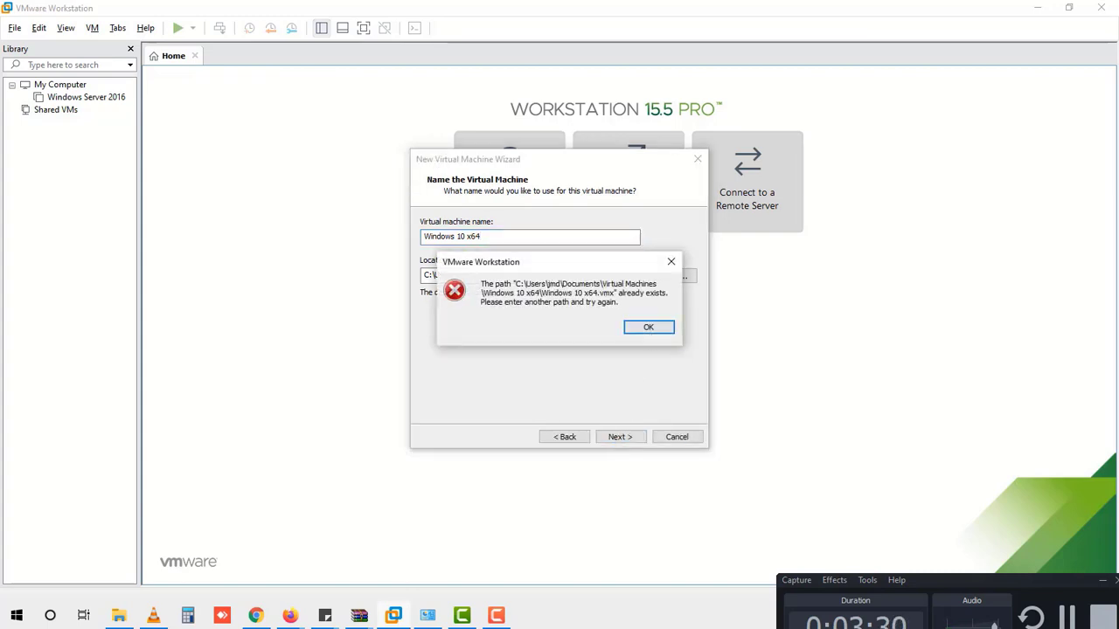
pyautogui.click(1068, 612)
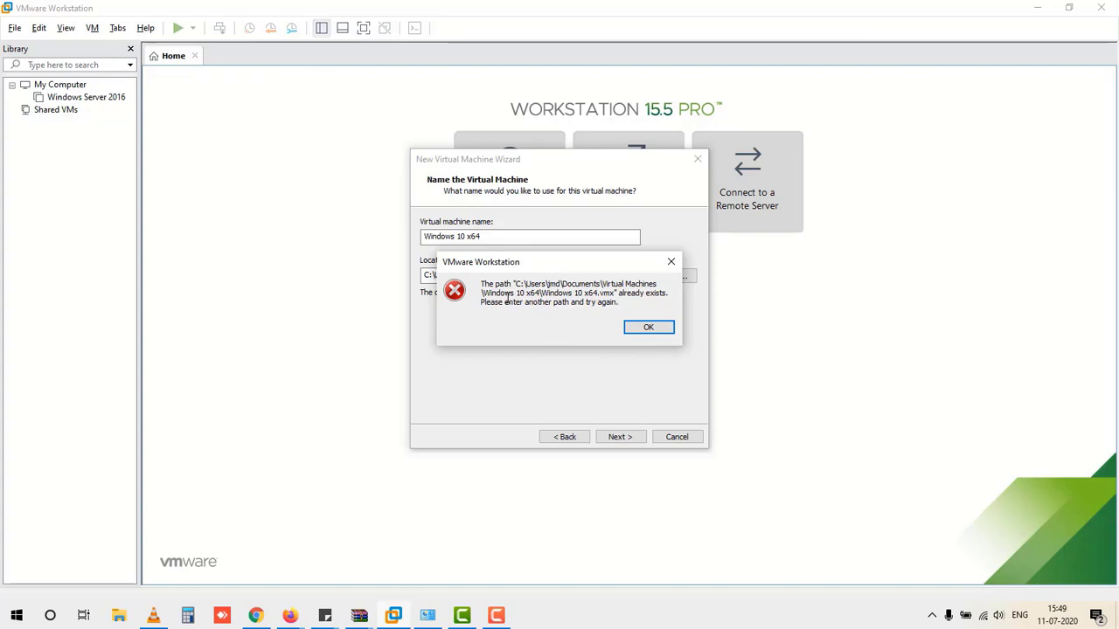
pyautogui.moveTo(565, 270); pyautogui.dragTo(560, 347)
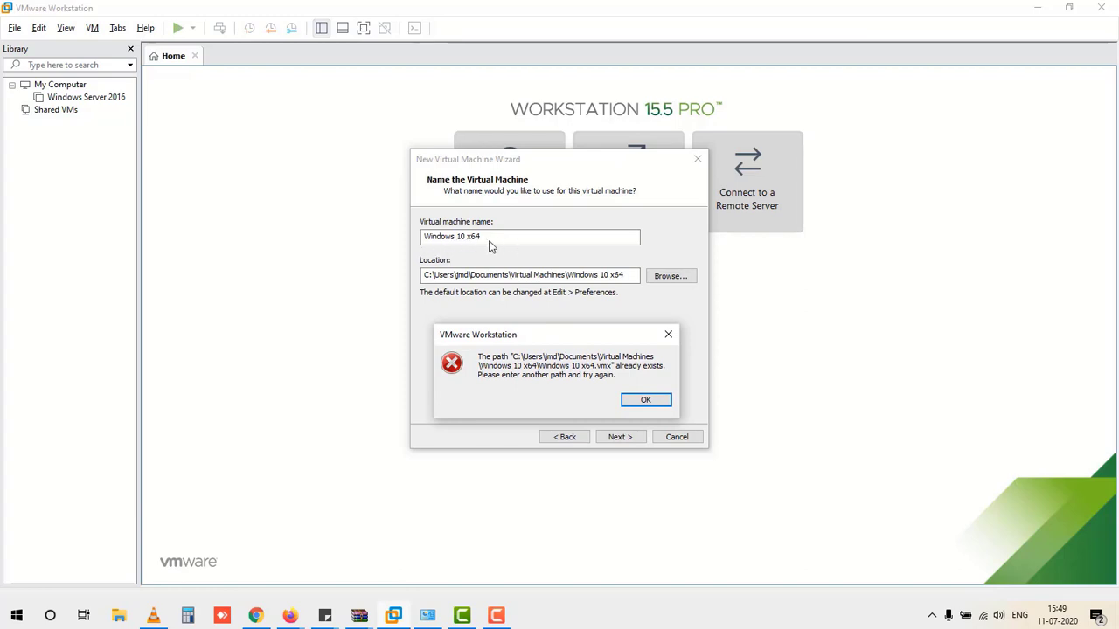
pyautogui.click(644, 402)
pyautogui.click(624, 438)
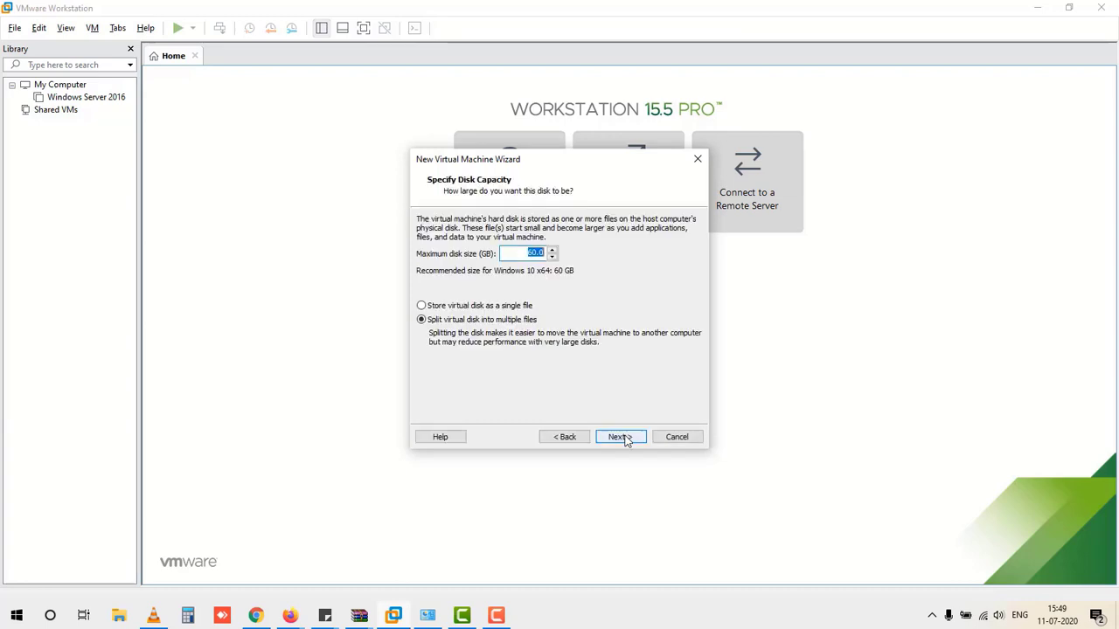
# Step: Give the virtual disk a 40 GB maximum stored as a single file, then open Customize Hardware
pyautogui.click(533, 254)
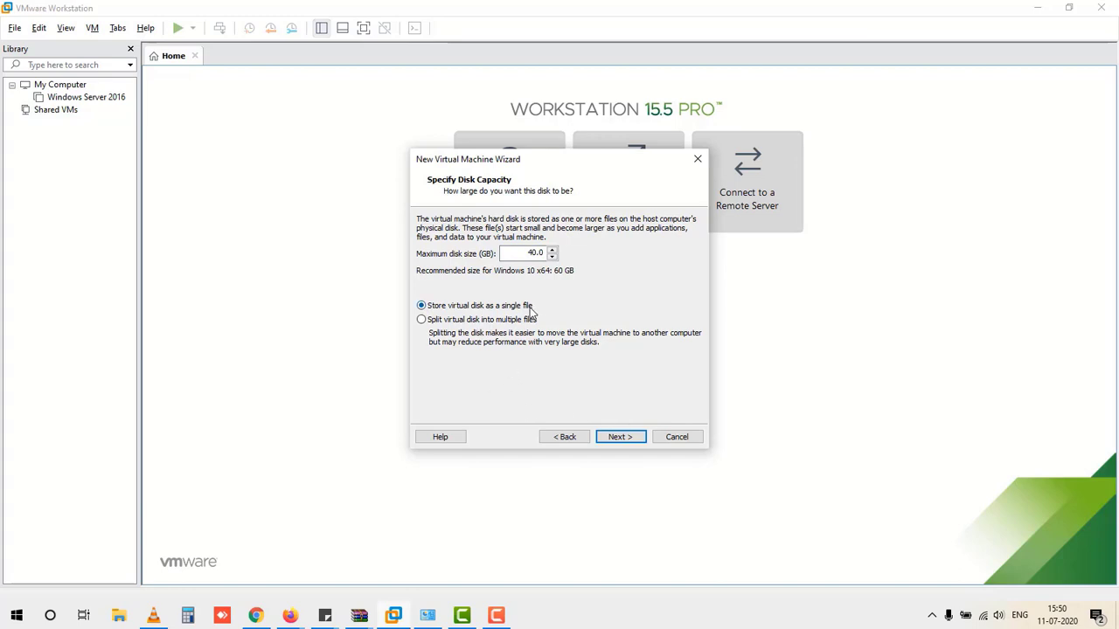
pyautogui.click(619, 436)
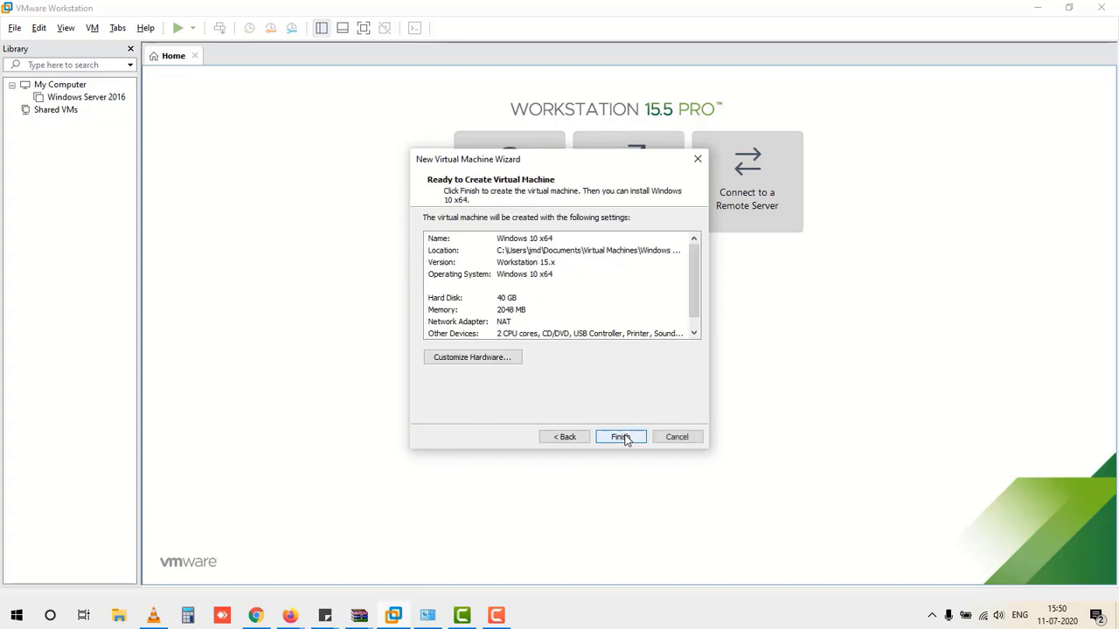
pyautogui.click(508, 361)
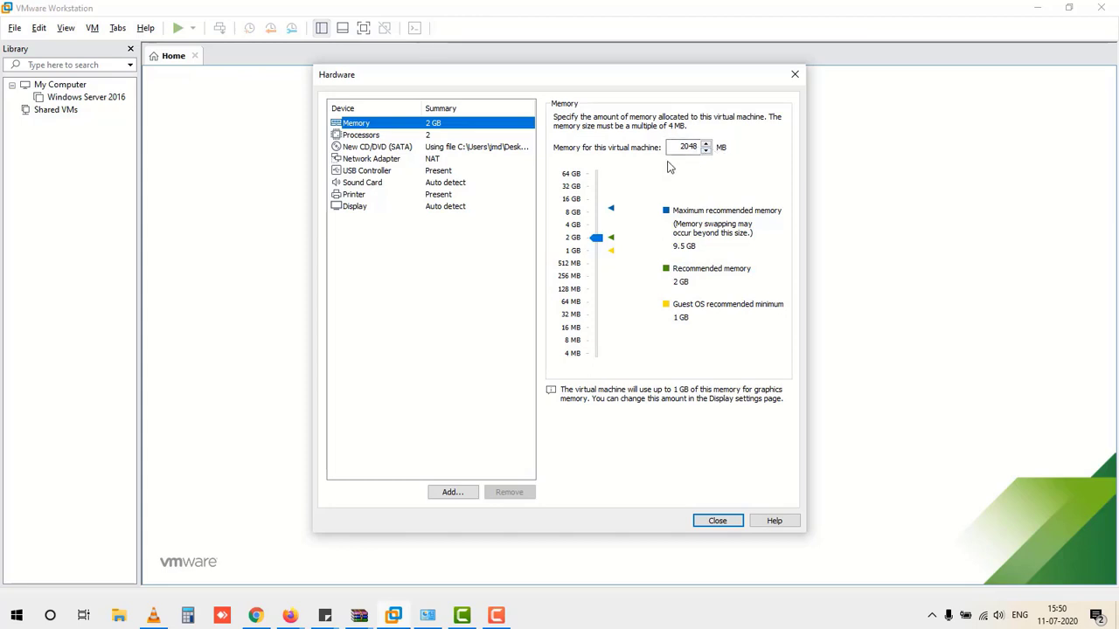
# Step: After checking processors, switch the network adapter from NAT to Bridged and close Hardware
pyautogui.click(374, 138)
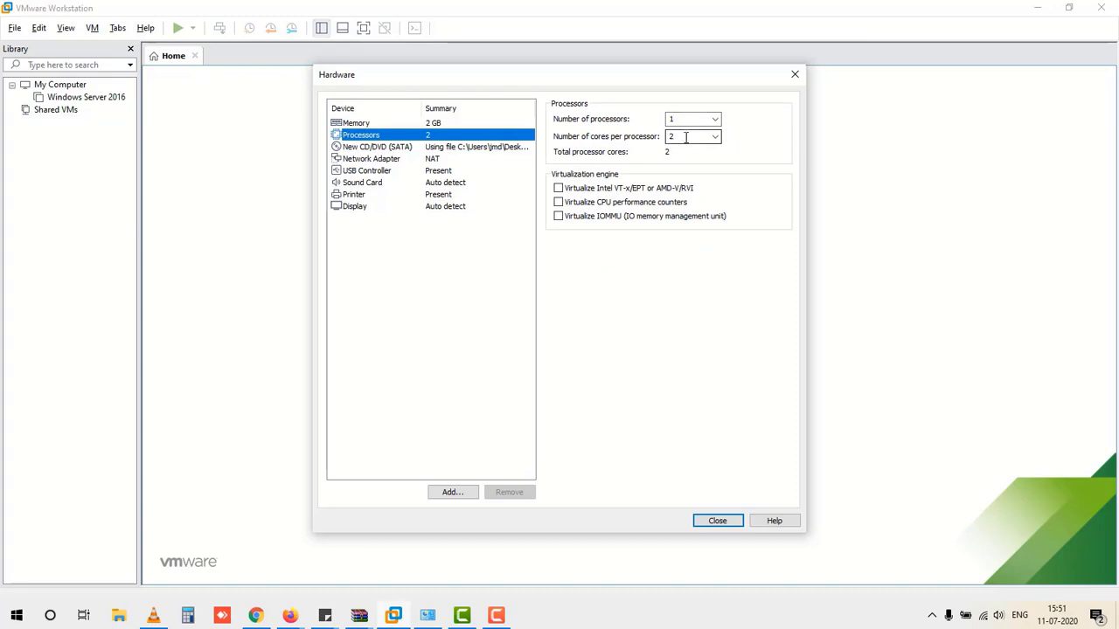
pyautogui.click(383, 160)
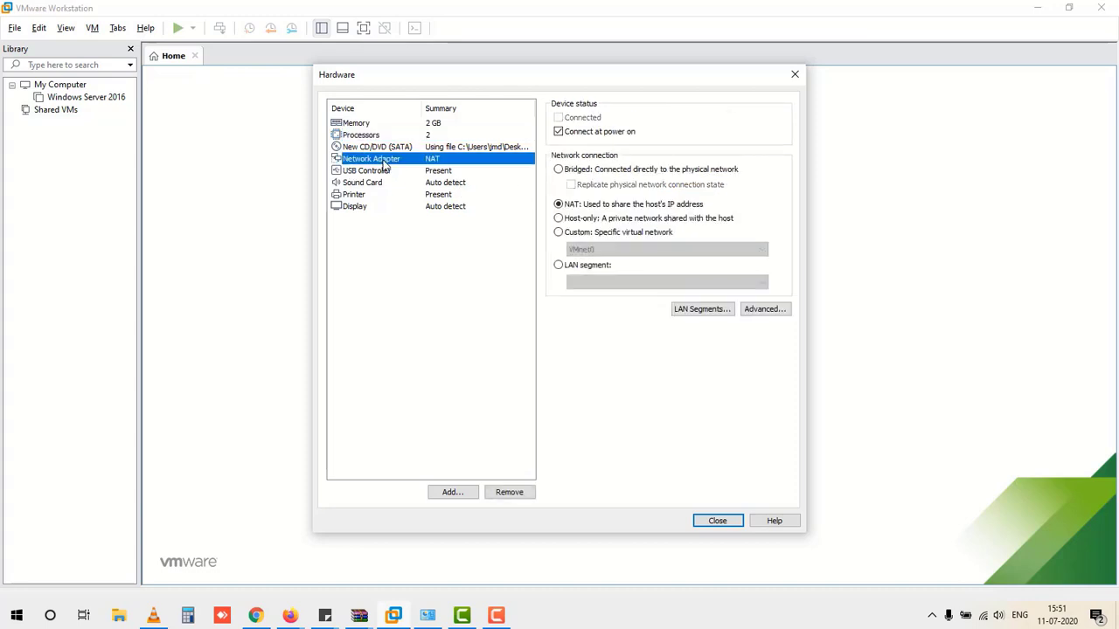
pyautogui.click(560, 171)
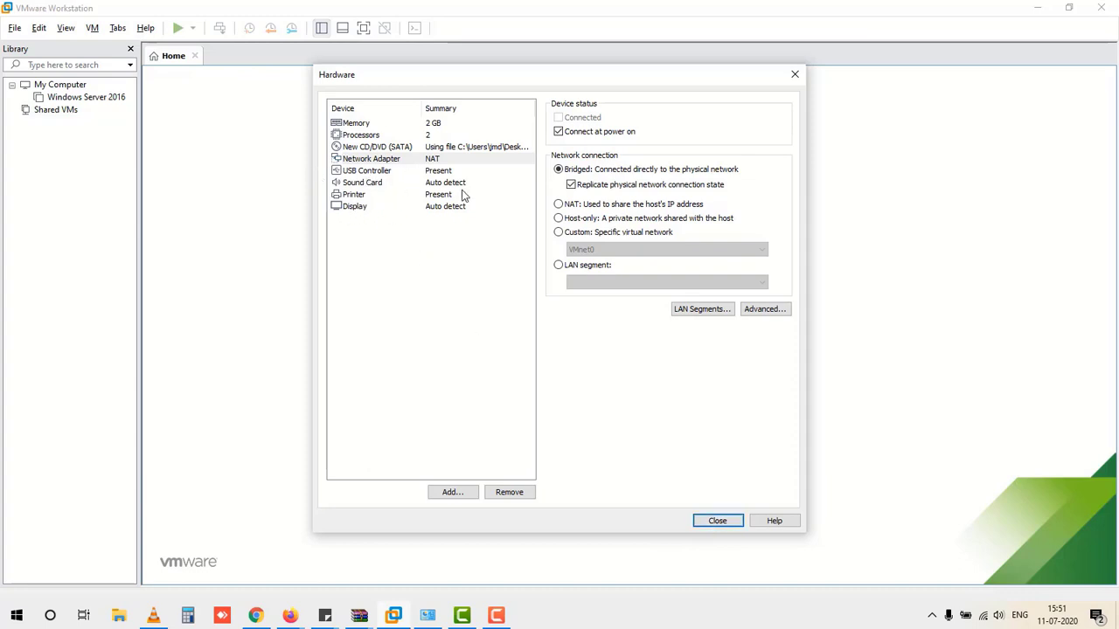
pyautogui.click(717, 521)
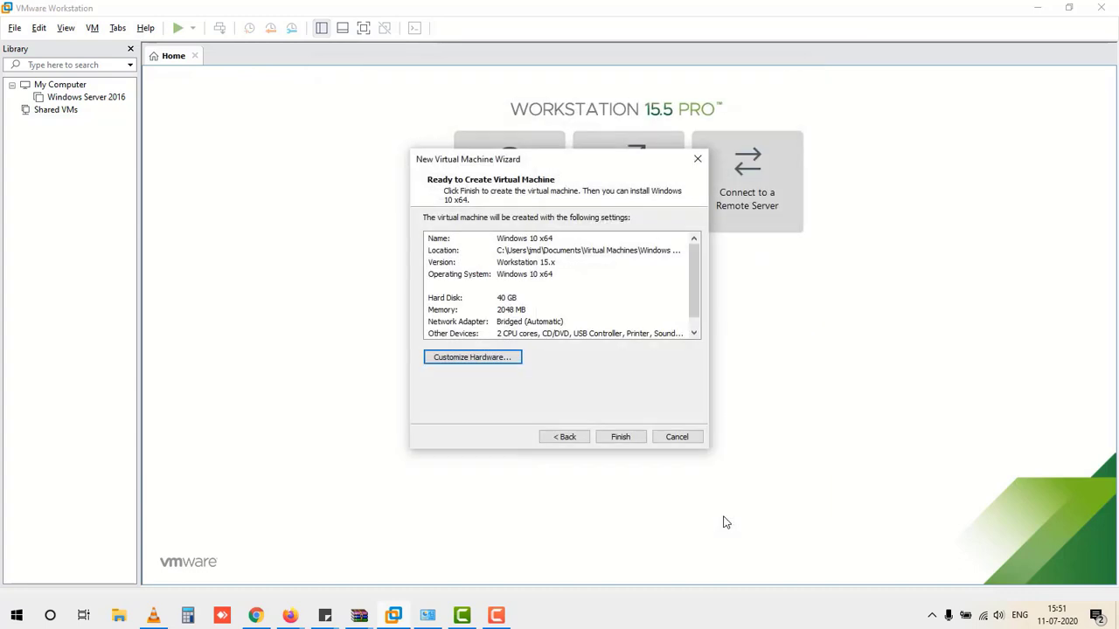
# Step: Finish creating the Windows 10 x64 virtual machine and power it on
pyautogui.click(621, 437)
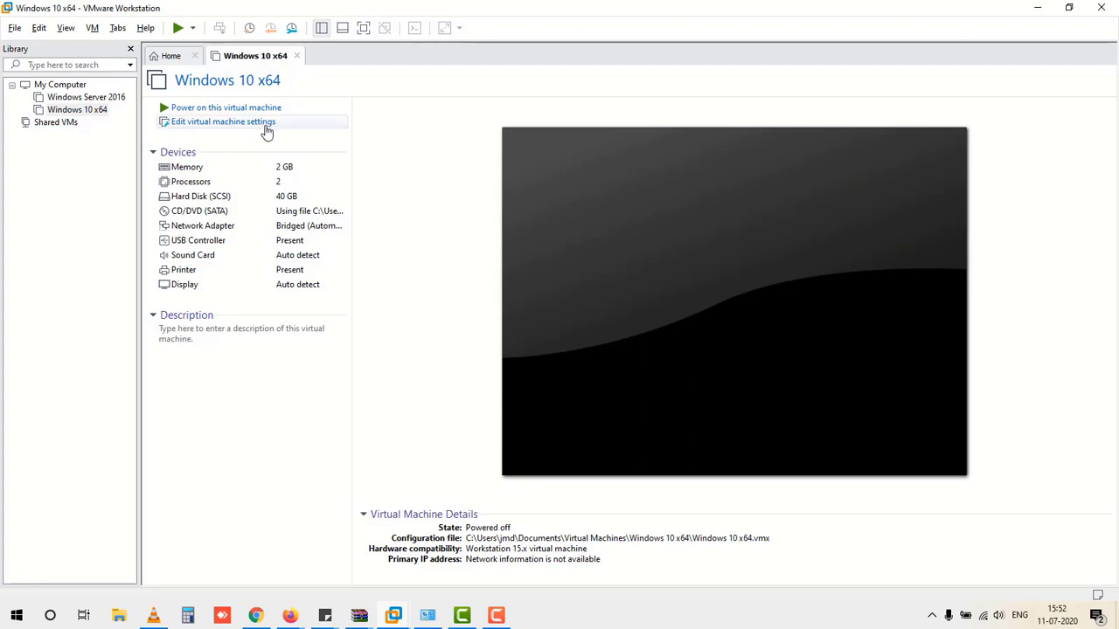
pyautogui.click(219, 110)
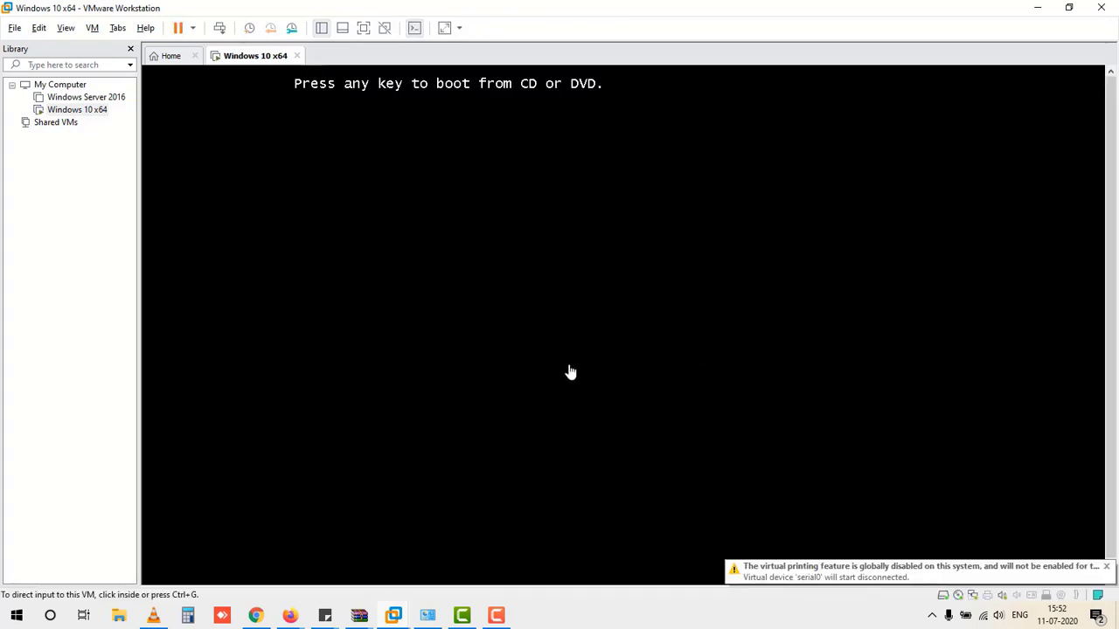
# Step: Boot the VM from the CD/DVD installer and launch Windows 10 Setup (64-bit)
pyautogui.click(602, 261)
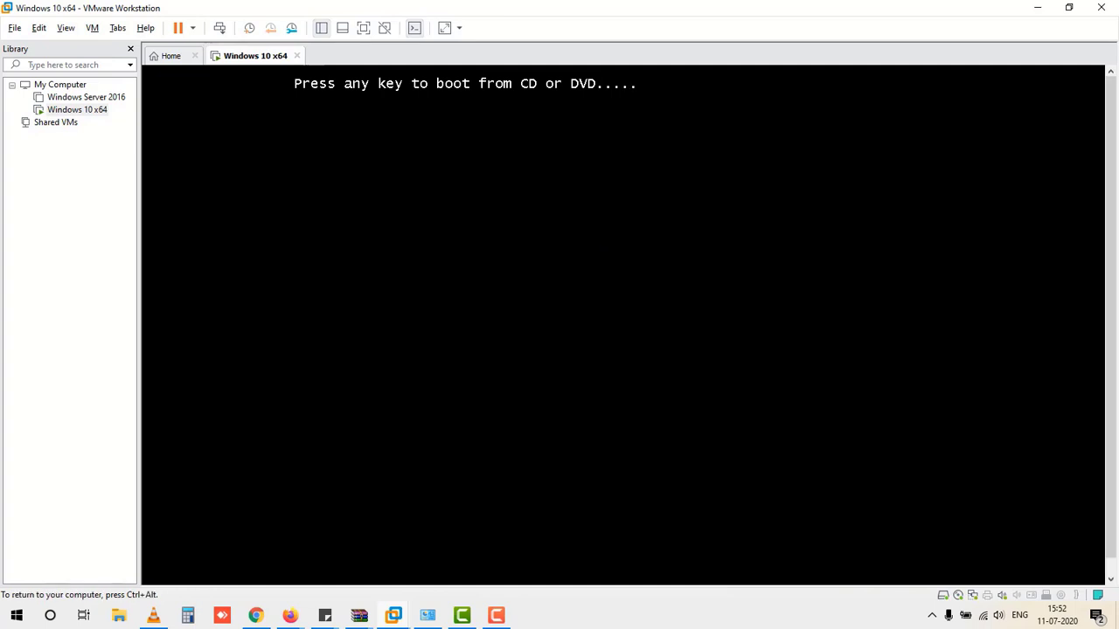
pyautogui.press('Return')
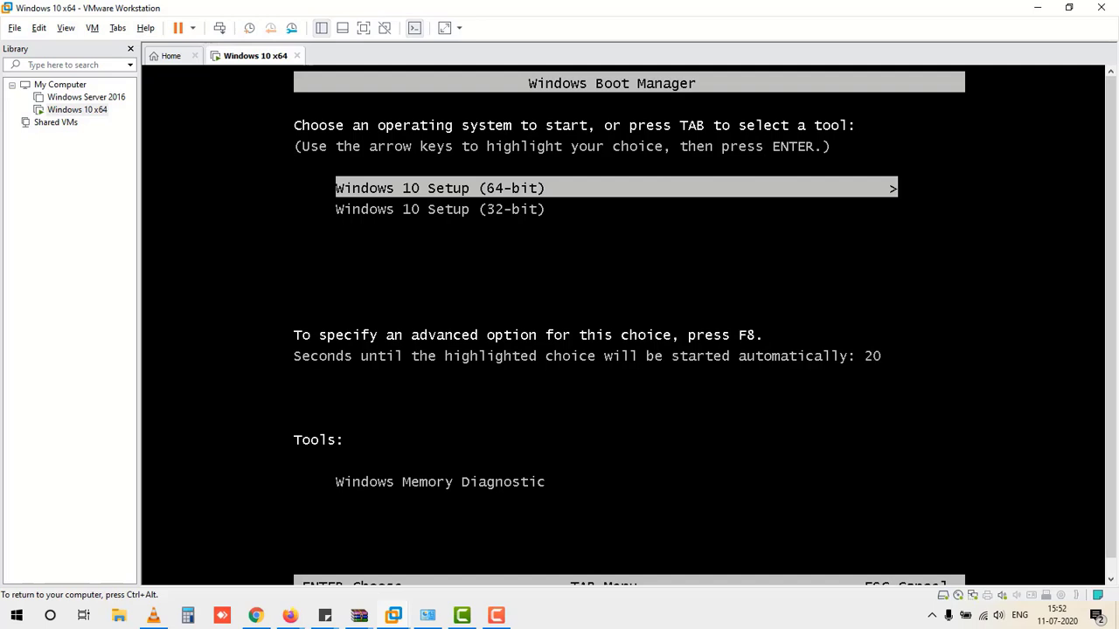
pyautogui.press('Return')
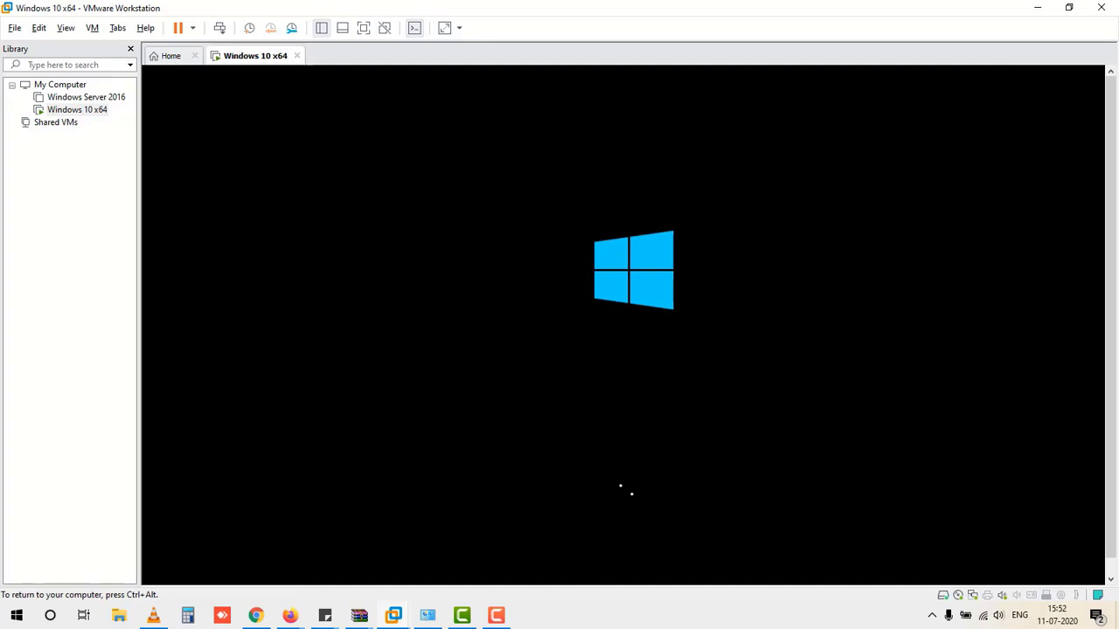
pyautogui.hotkey('ctrl', 'alt')
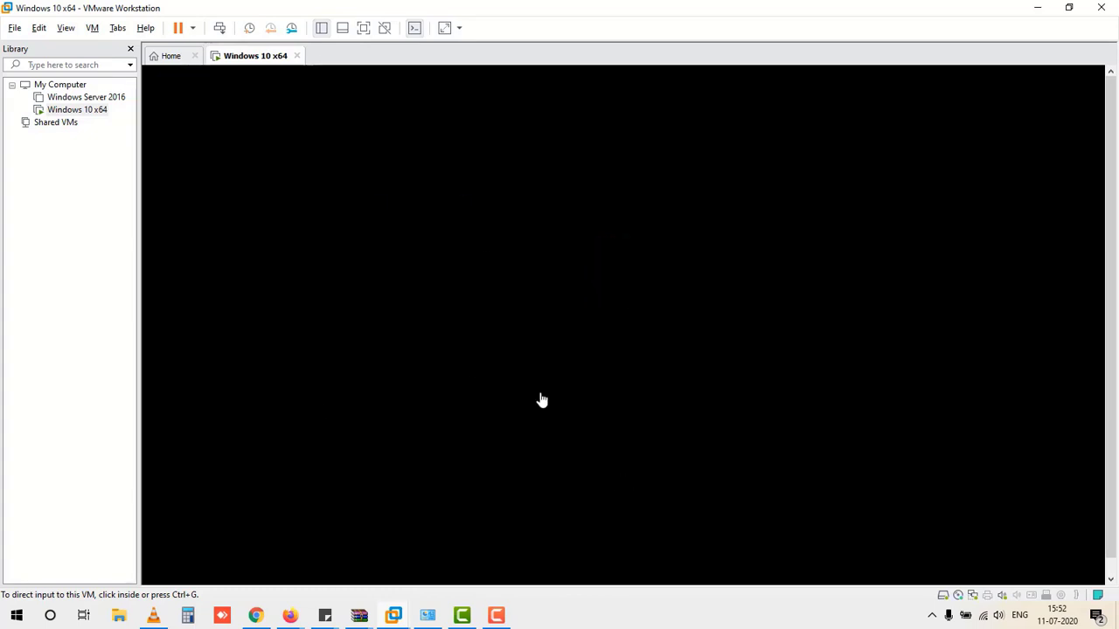
pyautogui.click(396, 246)
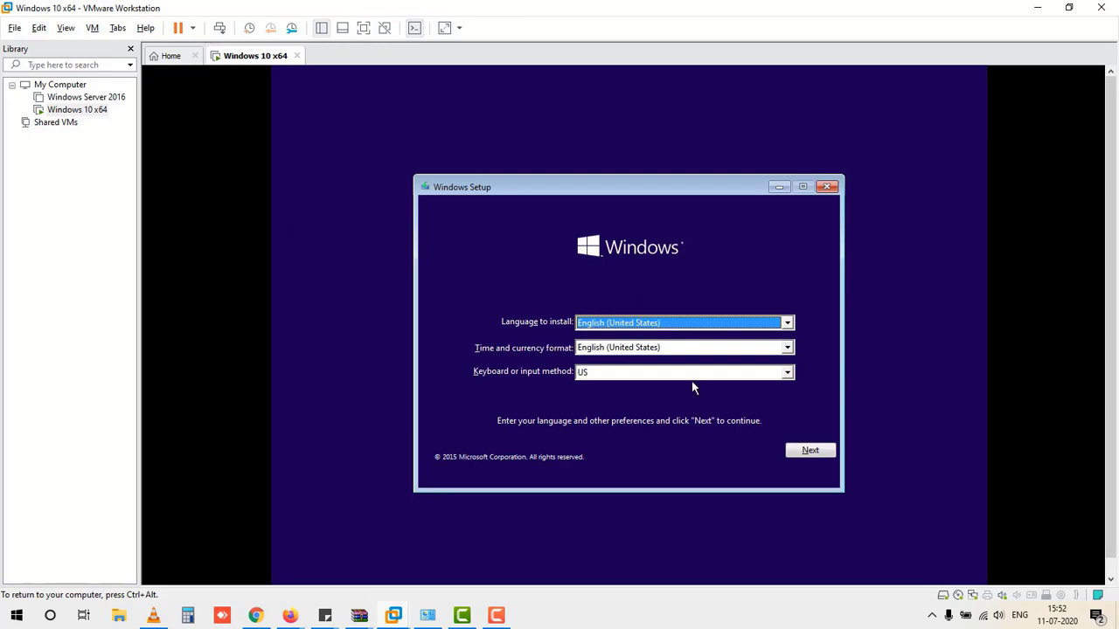
# Step: Keep English (United States) as install language, set time and currency format to English (India)
pyautogui.click(657, 348)
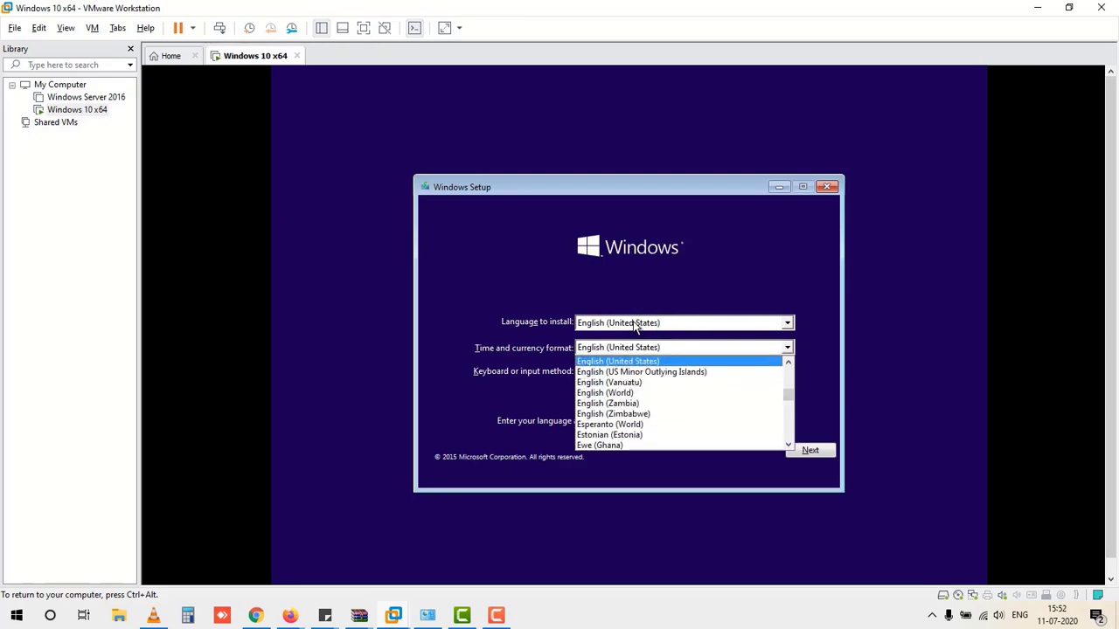
pyautogui.click(636, 326)
pyautogui.click(635, 325)
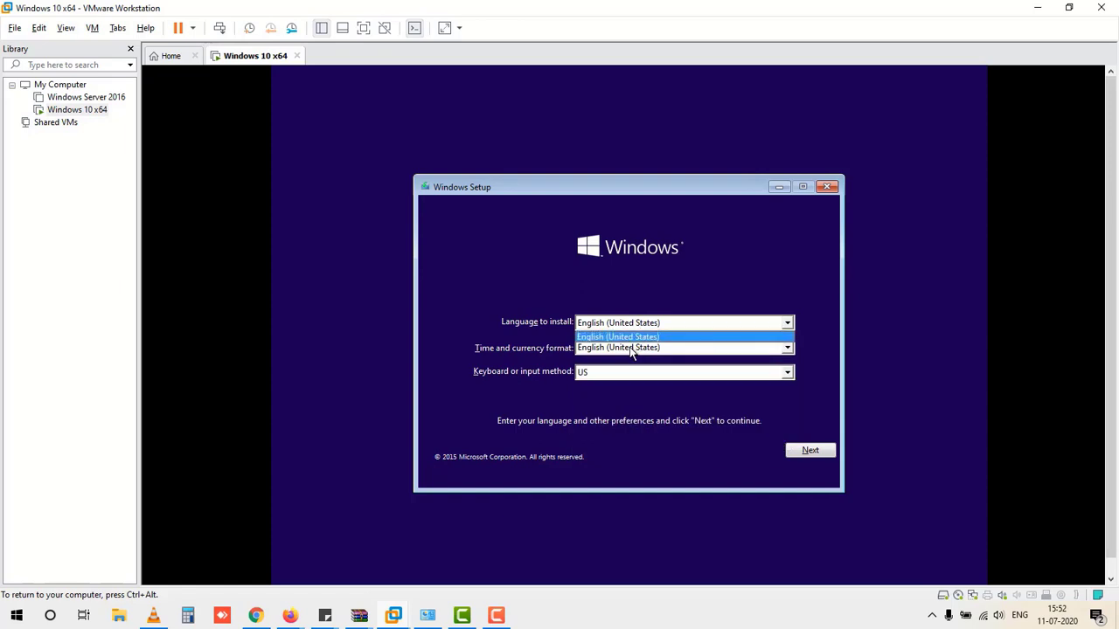
pyautogui.click(619, 348)
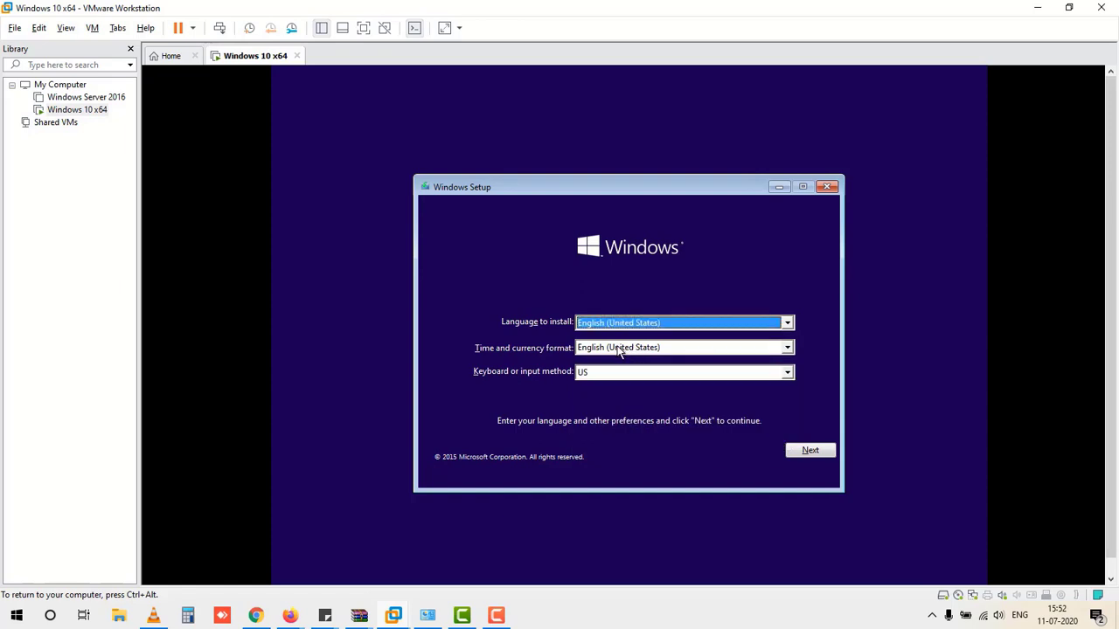
pyautogui.click(619, 349)
pyautogui.press('Up')
pyautogui.press('Up')
pyautogui.press('Up')
pyautogui.press('Up')
pyautogui.press('Up')
pyautogui.press('Up')
pyautogui.press('Up')
pyautogui.press('Up')
pyautogui.press('Up')
pyautogui.press('Up')
pyautogui.press('Up')
pyautogui.press('Up')
pyautogui.press('Up')
pyautogui.press('Up')
pyautogui.press('Up')
pyautogui.press('Up')
pyautogui.press('Up')
pyautogui.press('Up')
pyautogui.press('Up')
pyautogui.press('Up')
pyautogui.press('Up')
pyautogui.press('Up')
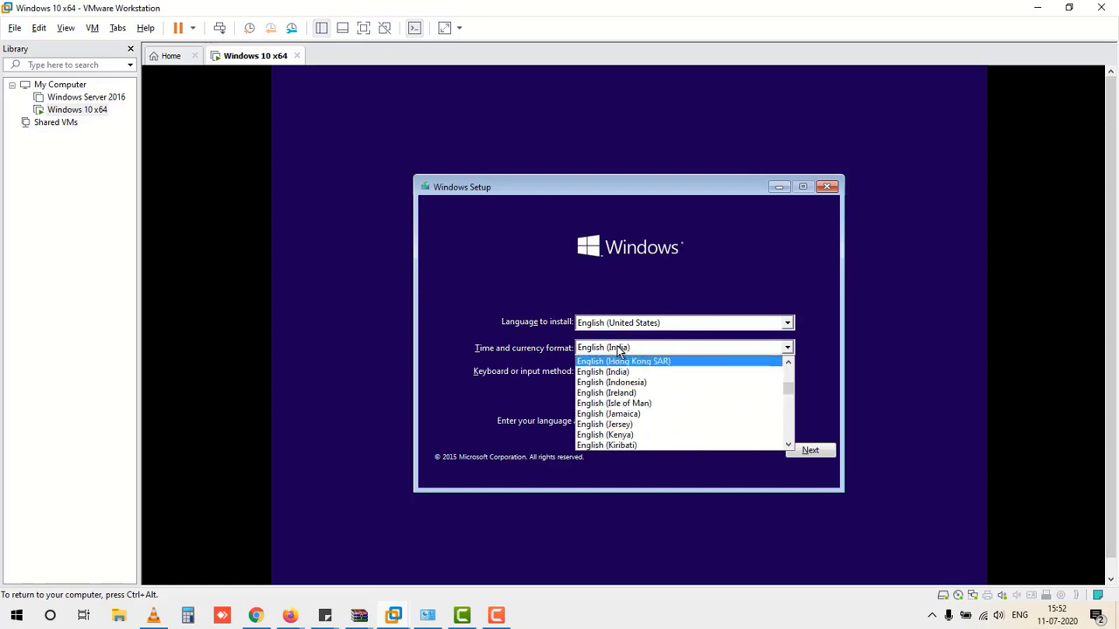
pyautogui.press('Up')
pyautogui.press('Up')
pyautogui.press('Up')
pyautogui.press('Up')
pyautogui.press('Up')
pyautogui.press('Up')
pyautogui.press('Down')
pyautogui.press('Down')
pyautogui.press('Down')
pyautogui.press('Down')
pyautogui.press('Down')
pyautogui.press('Down')
pyautogui.press('Down')
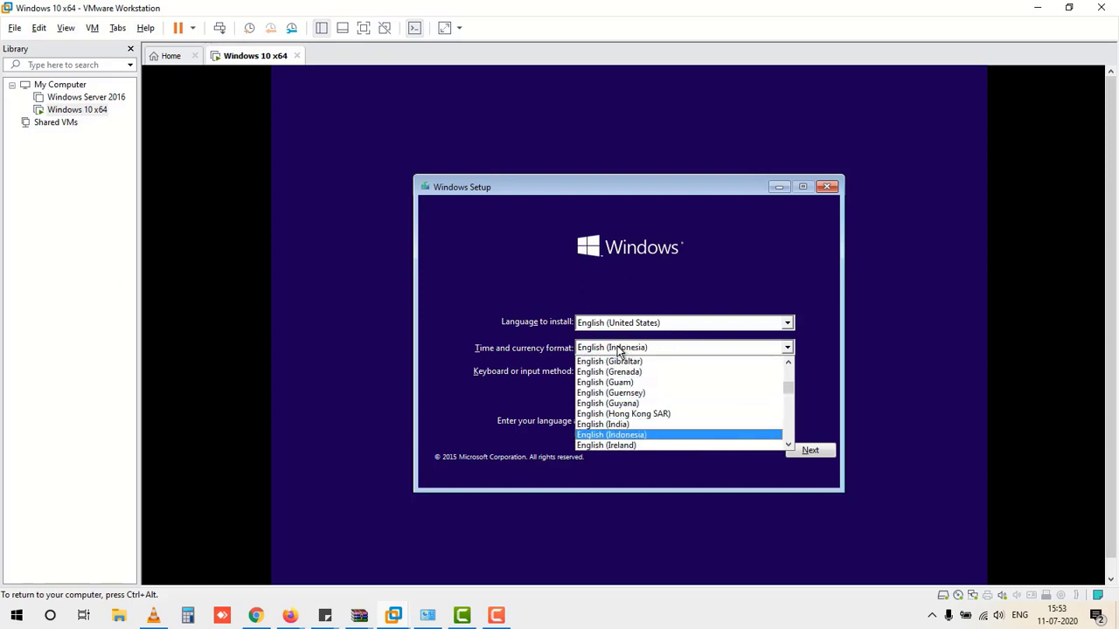
pyautogui.press('Up')
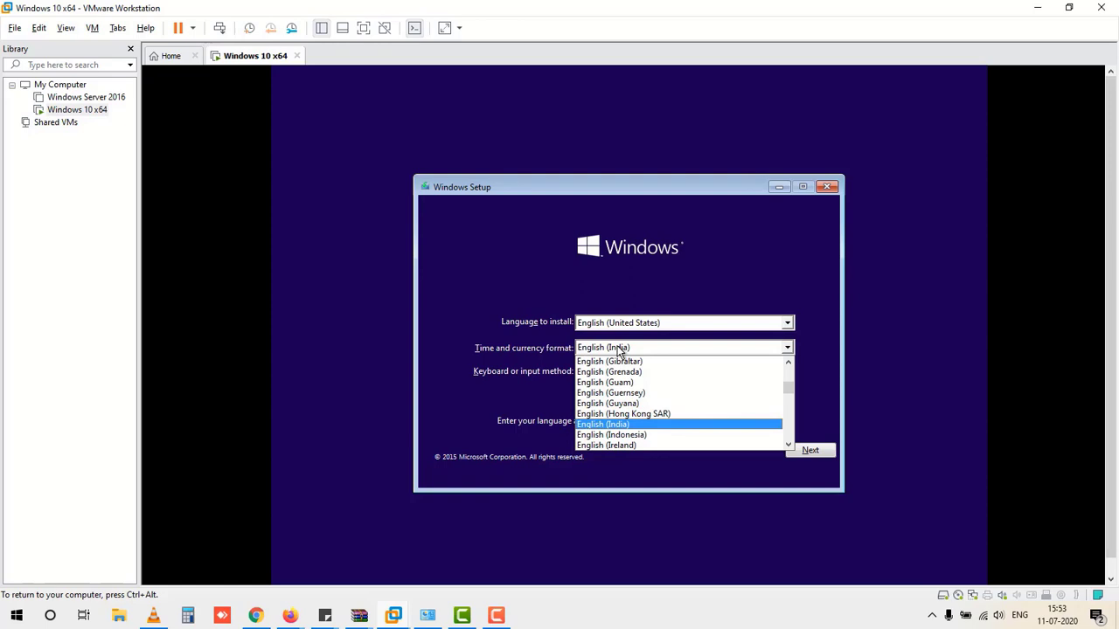
pyautogui.press('Return')
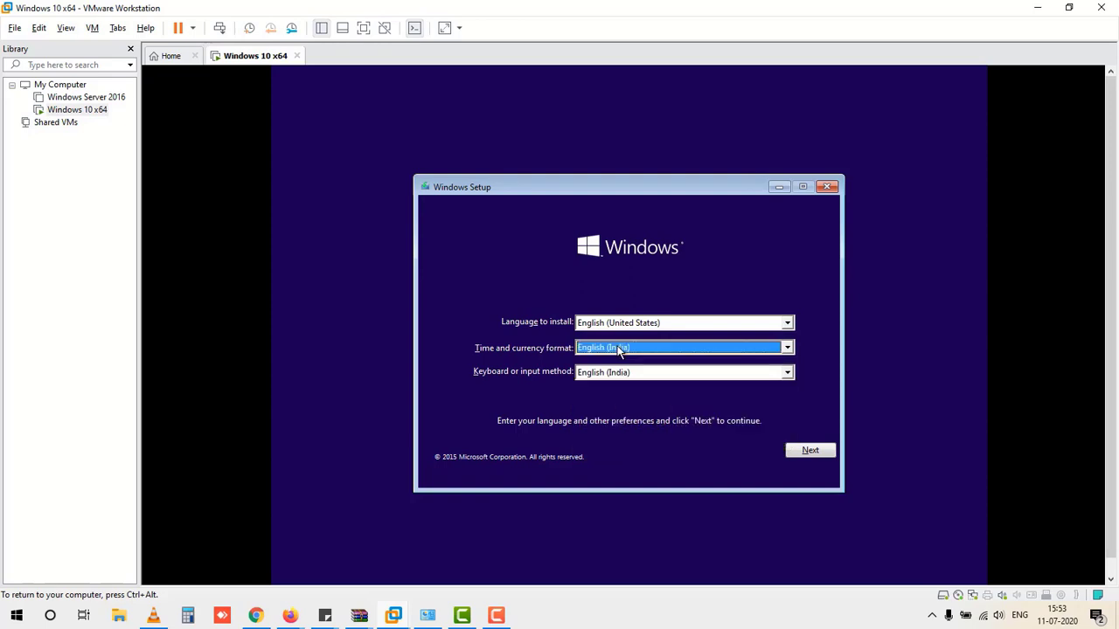
pyautogui.click(809, 453)
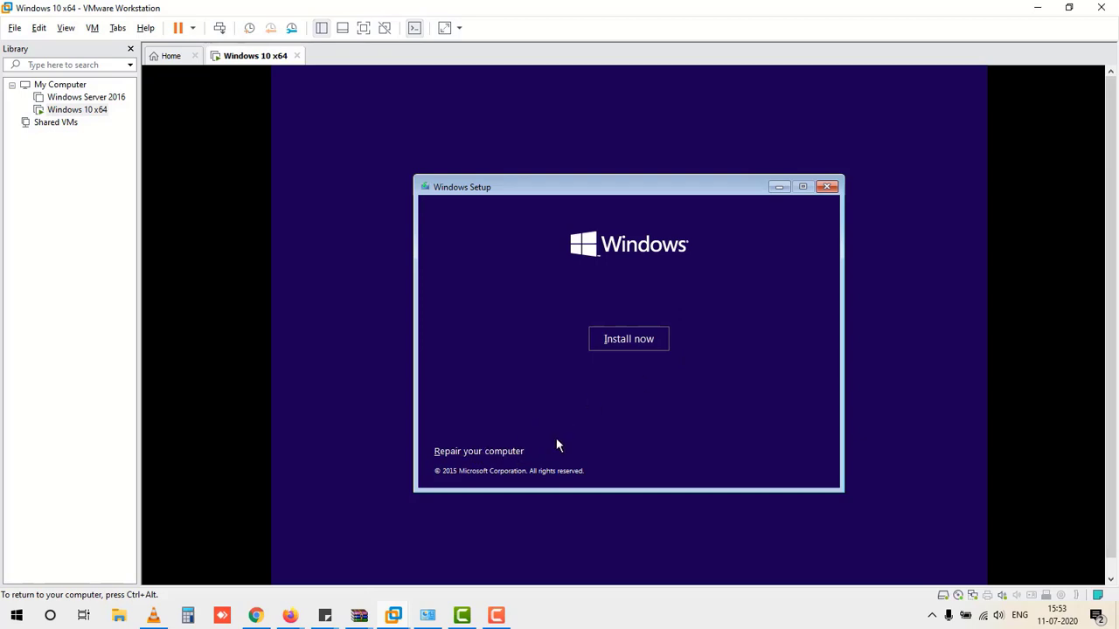
# Step: Start the Windows installation and skip the product key page to reach the editions list
pyautogui.click(647, 347)
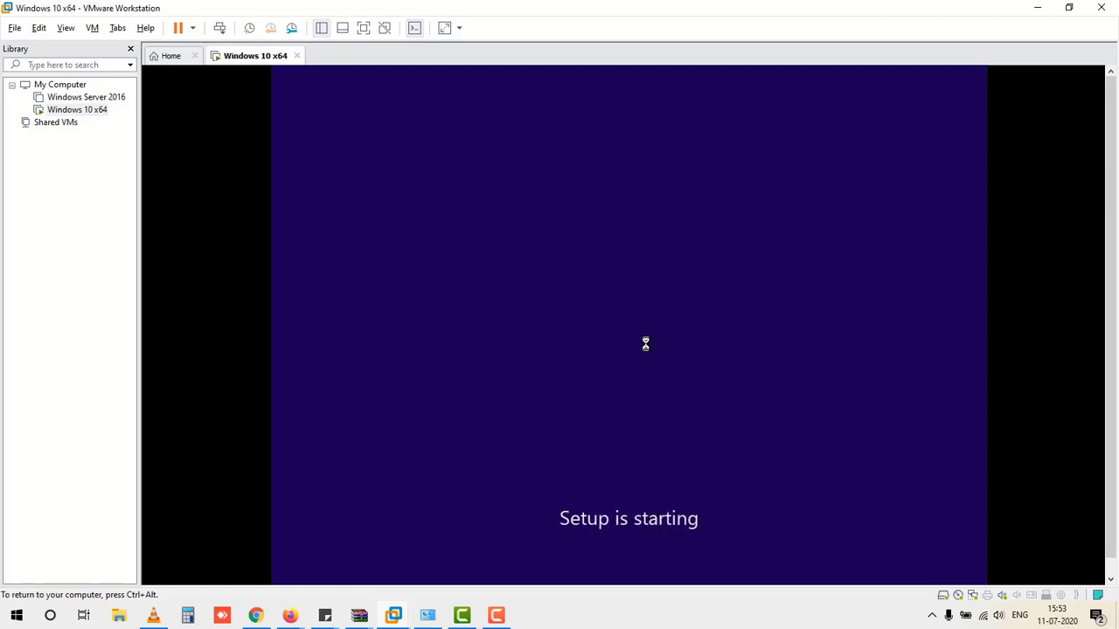
pyautogui.hotkey('ctrl', 'alt')
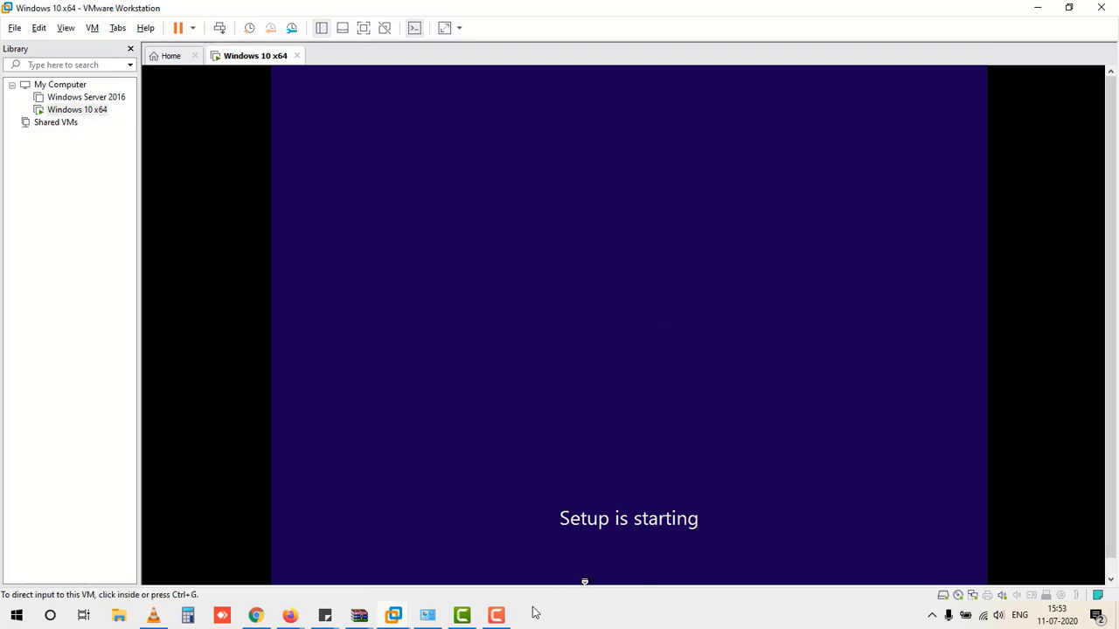
pyautogui.click(504, 616)
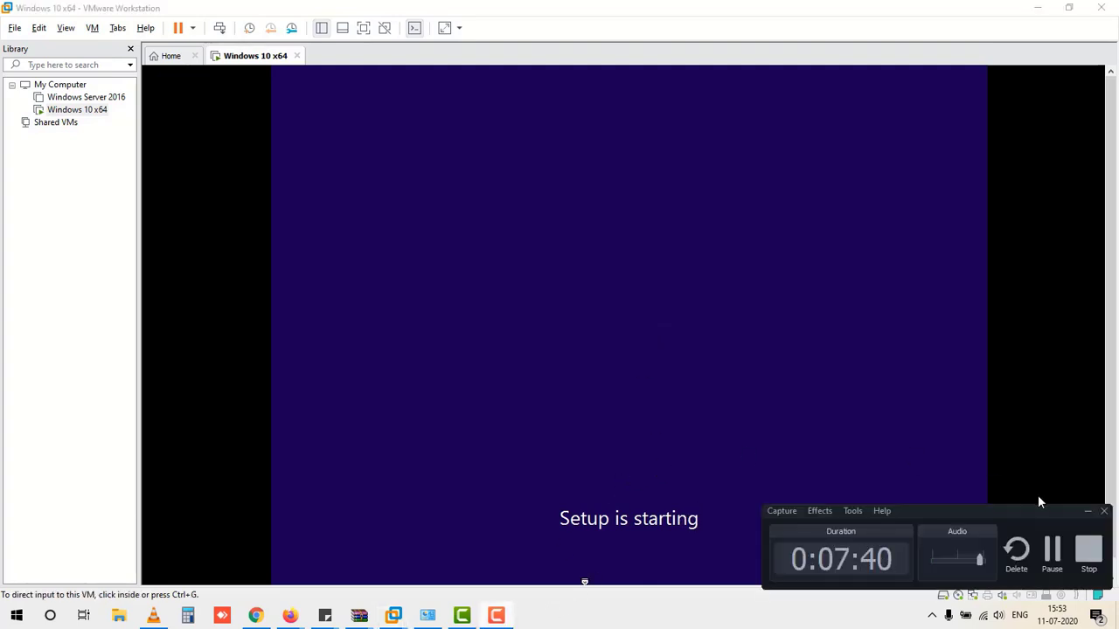
pyautogui.moveTo(1029, 512); pyautogui.dragTo(1054, 575)
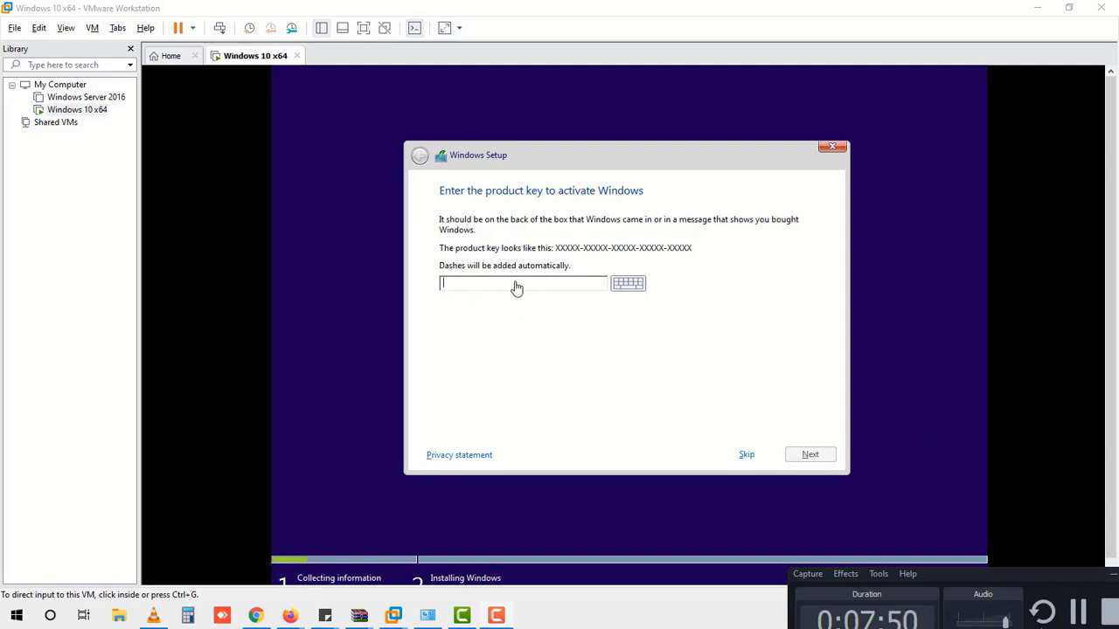
pyautogui.click(750, 456)
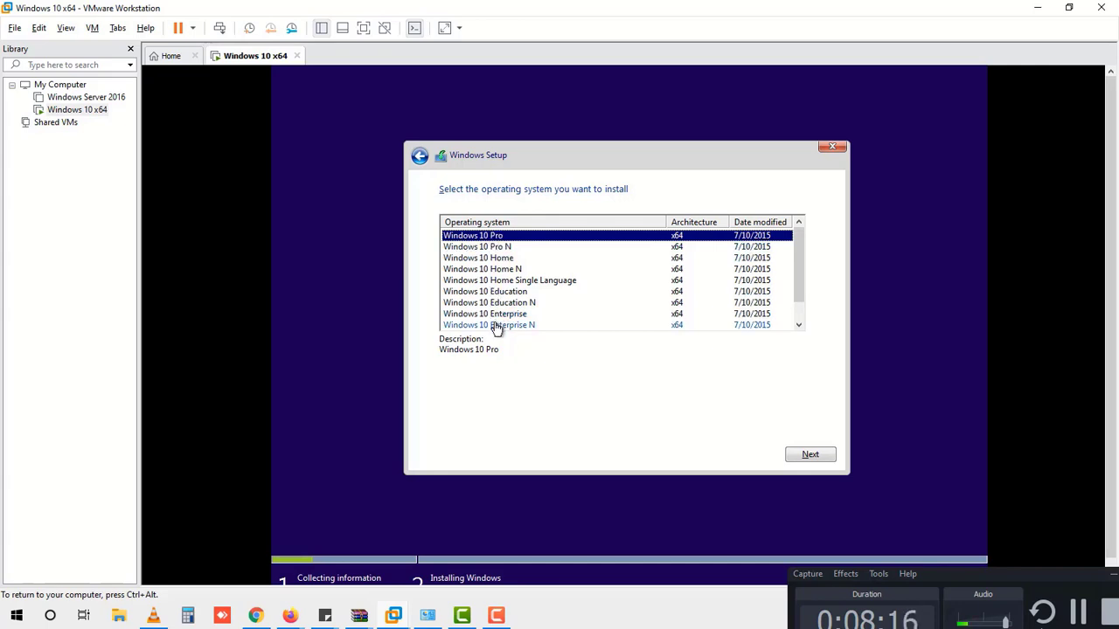
# Step: Pick Windows 10 Pro from the edition list and continue to the license terms
pyautogui.moveTo(803, 238)
pyautogui.mouseDown()
pyautogui.moveTo(804, 263)
pyautogui.moveTo(801, 219)
pyautogui.mouseUp()
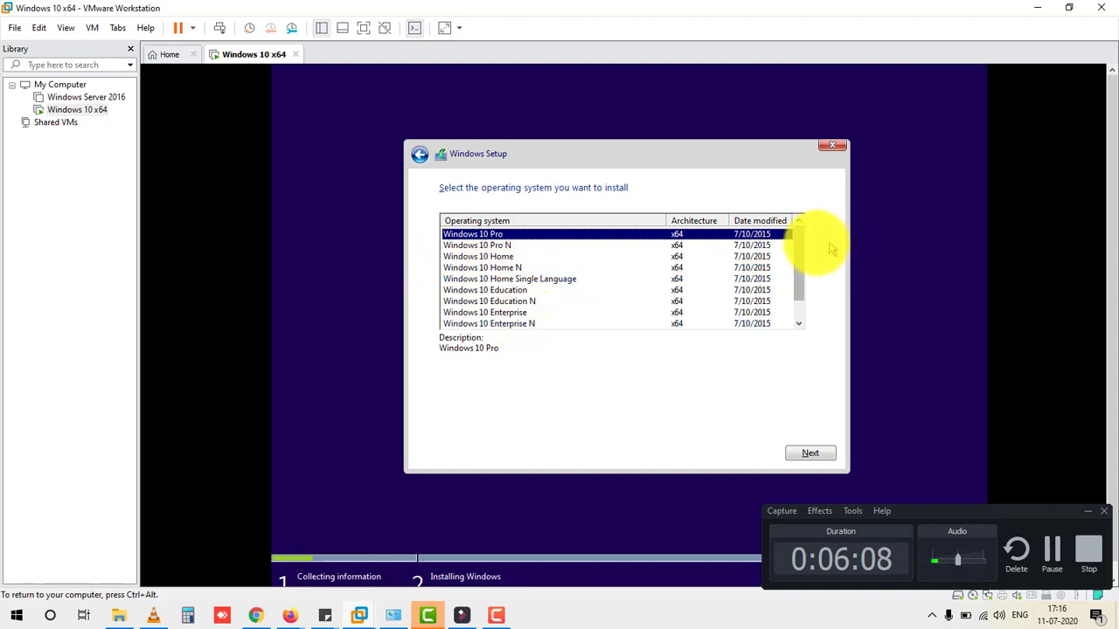
pyautogui.moveTo(803, 247); pyautogui.dragTo(805, 200)
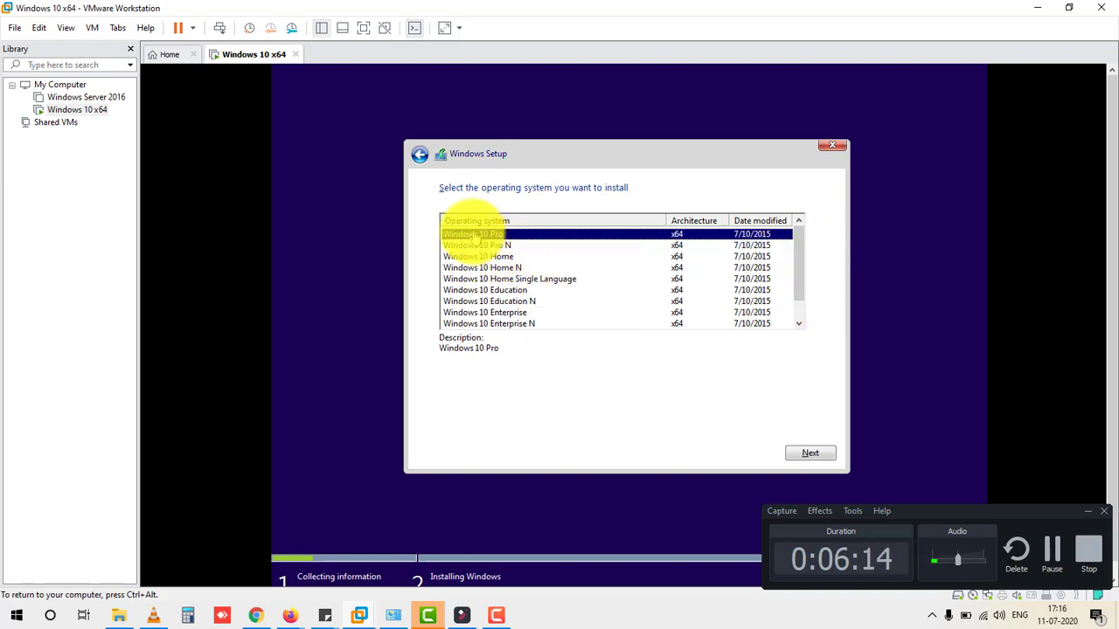
pyautogui.click(810, 453)
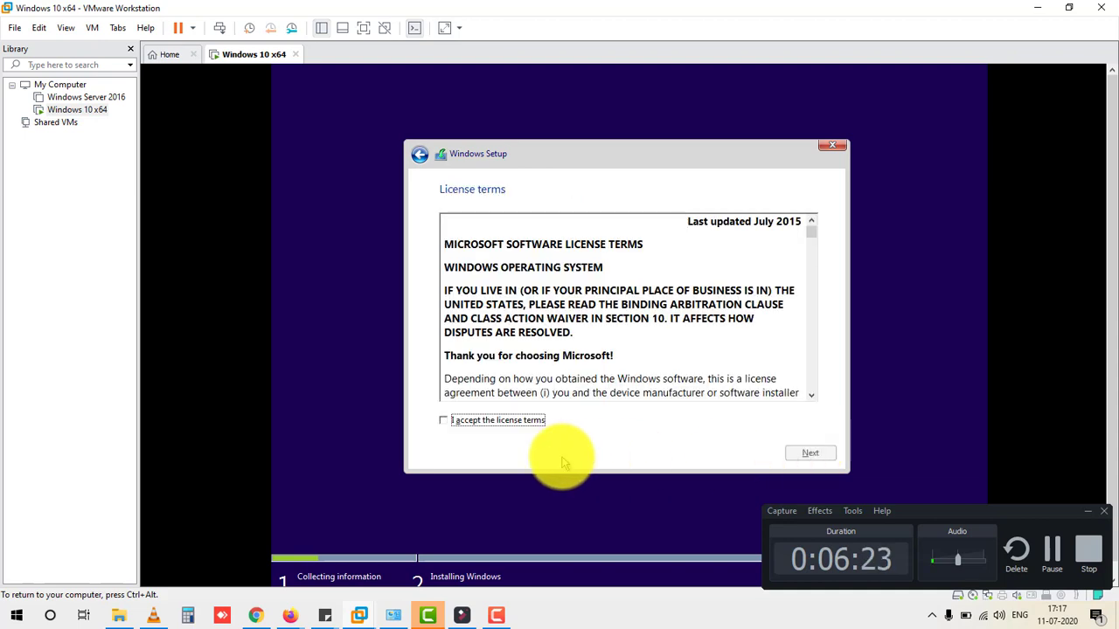
# Step: Tick 'I accept the license terms' and continue
pyautogui.click(468, 421)
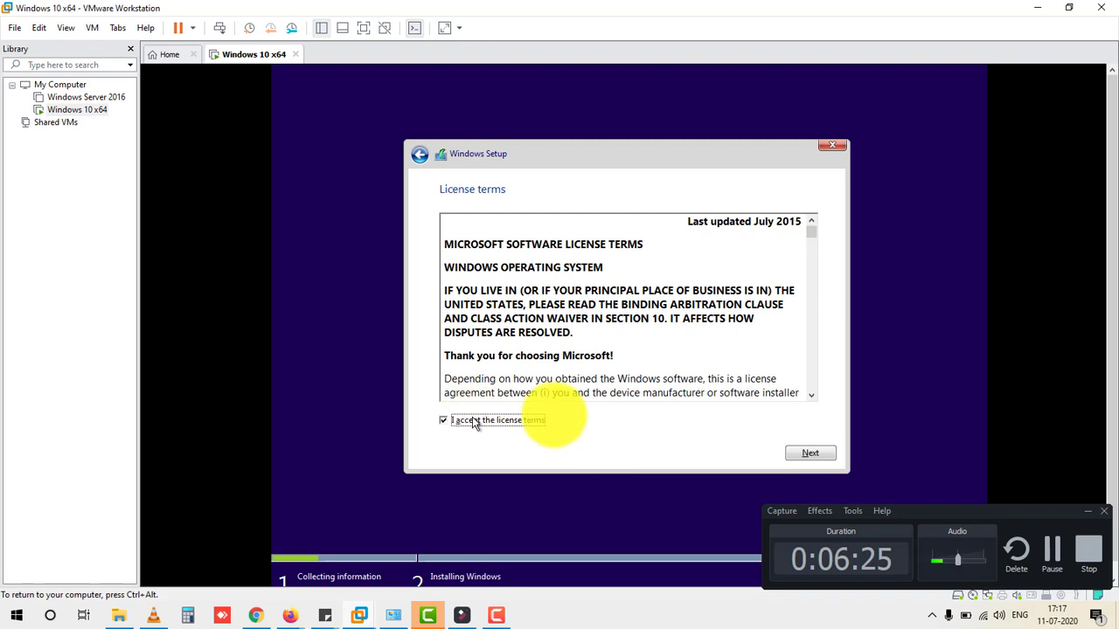
pyautogui.click(796, 450)
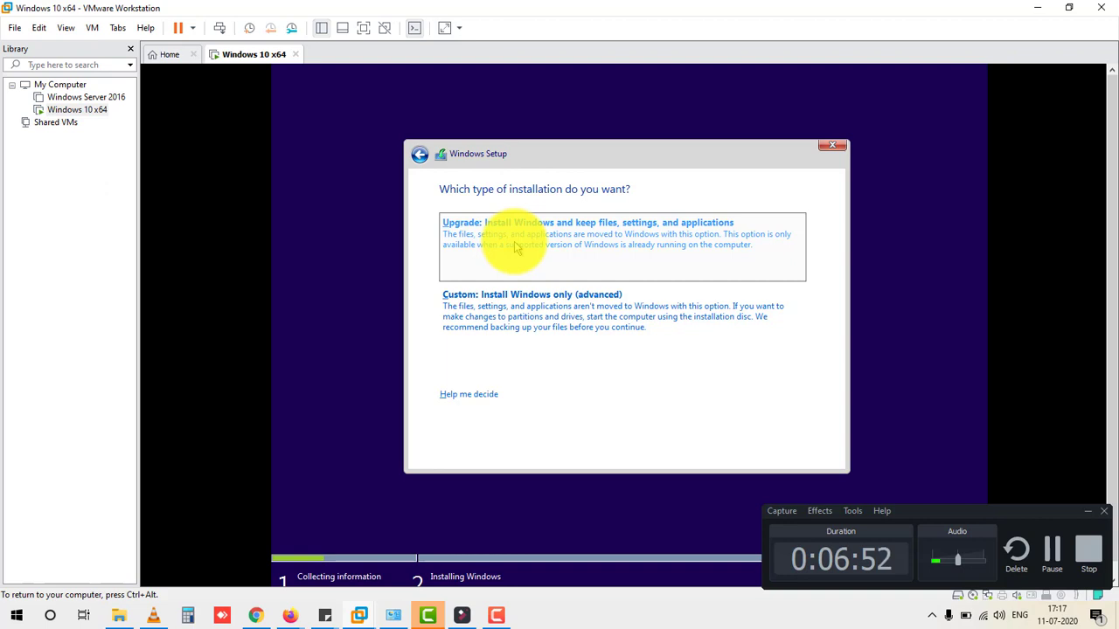
# Step: Choose the 'Custom: Install Windows only (advanced)' installation type in the guest
pyautogui.click(521, 239)
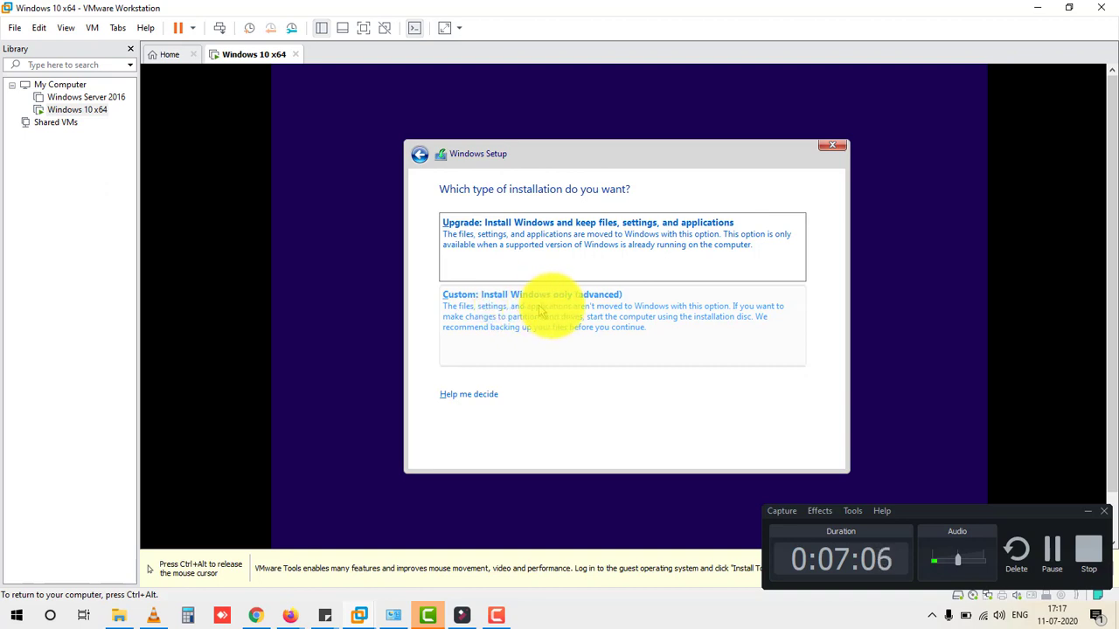
pyautogui.click(569, 313)
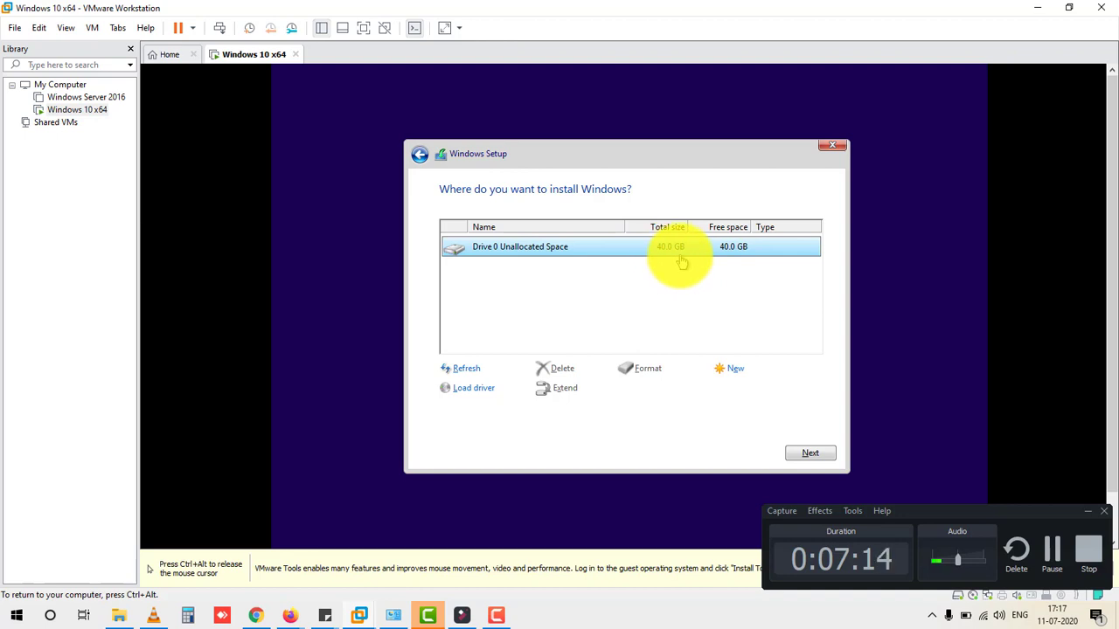
# Step: Create a 40960 MB partition on Drive 0 and install Windows onto the 39.4 GB primary partition
pyautogui.click(733, 371)
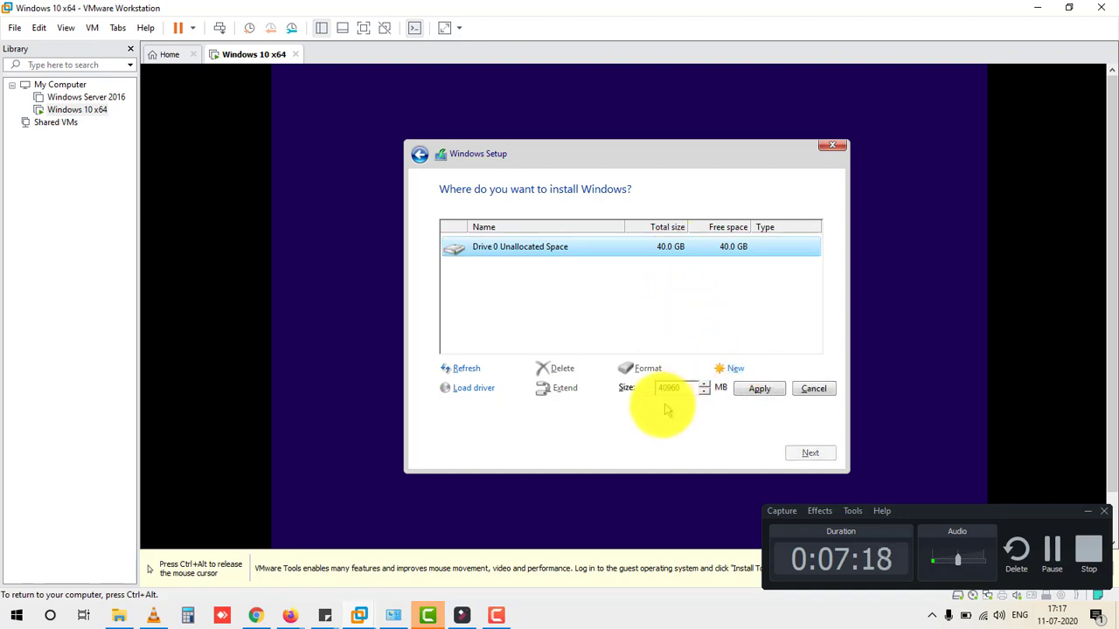
pyautogui.click(755, 391)
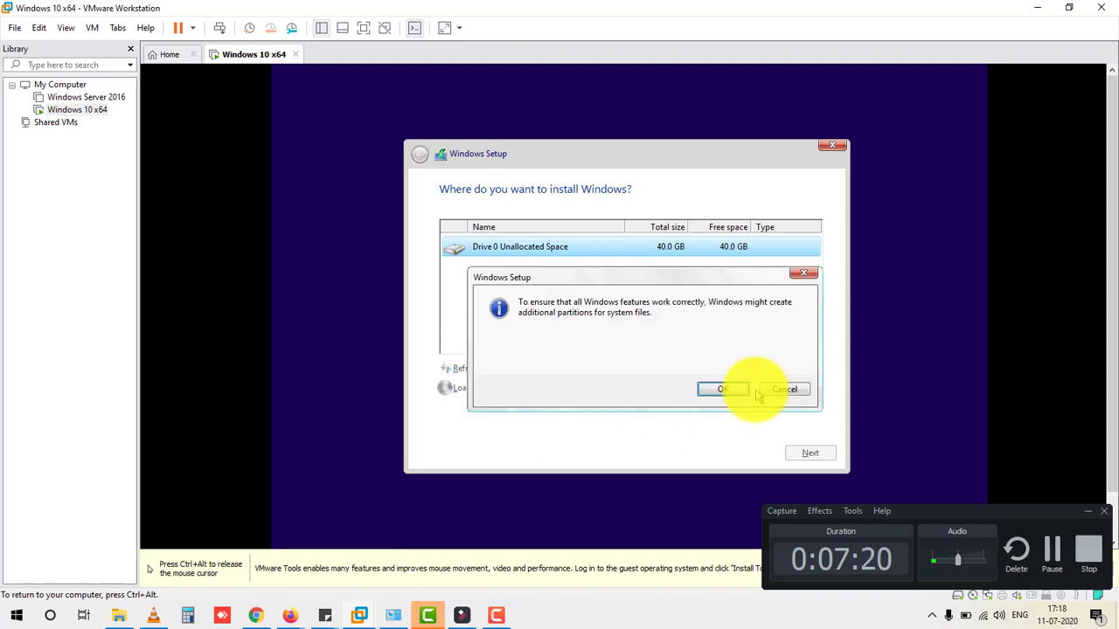
pyautogui.click(724, 389)
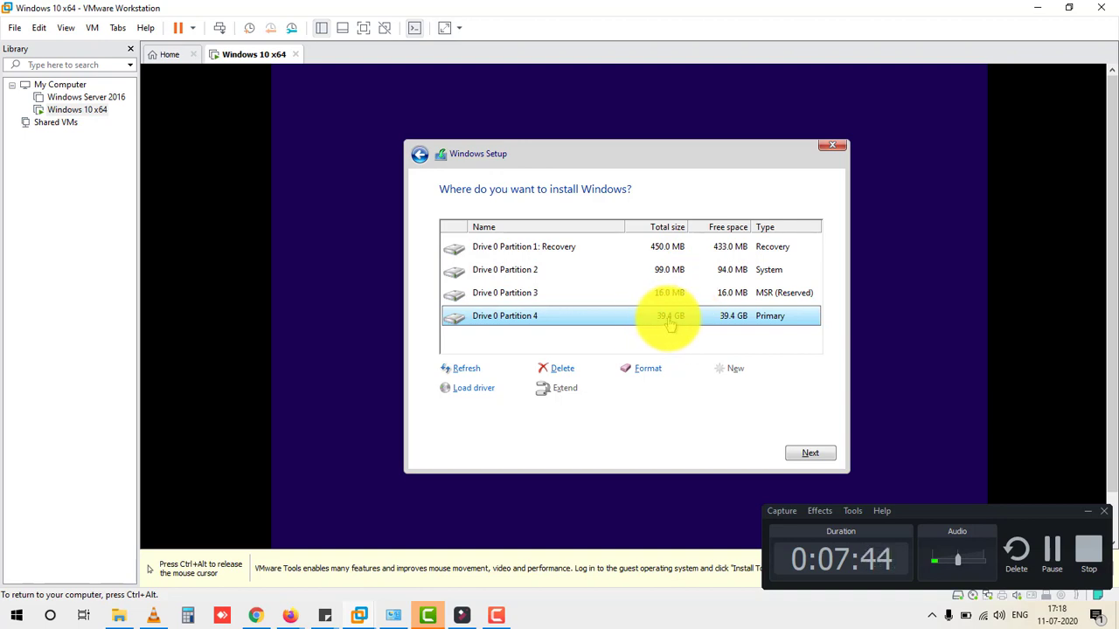
pyautogui.click(813, 454)
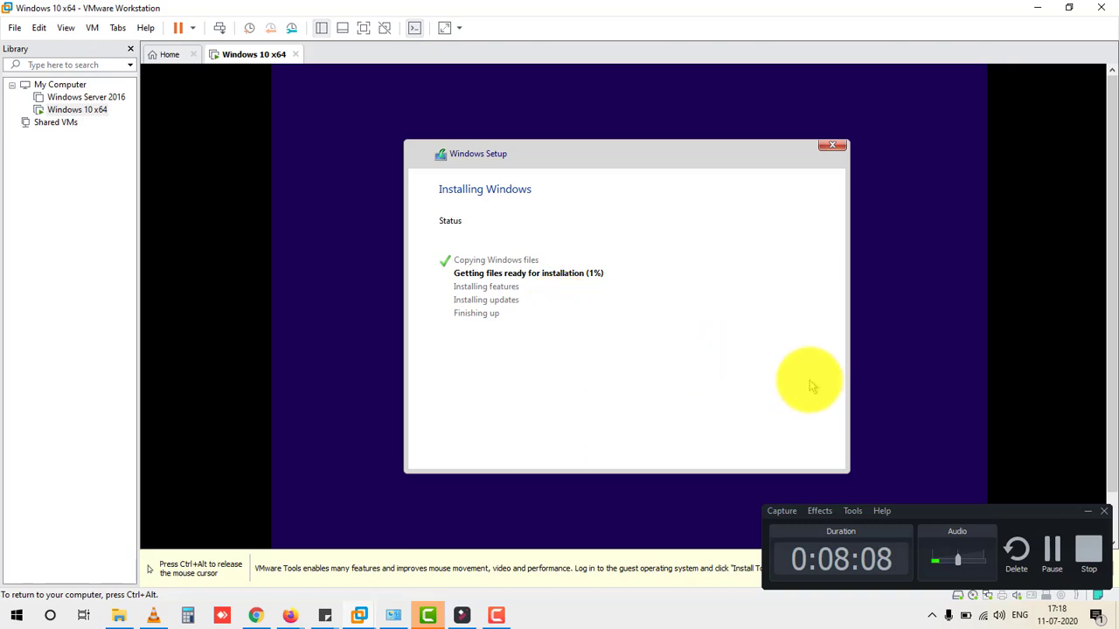
# Step: Switch mouse control between host and VM while Setup copies Windows files
pyautogui.hotkey('ctrl', 'alt')
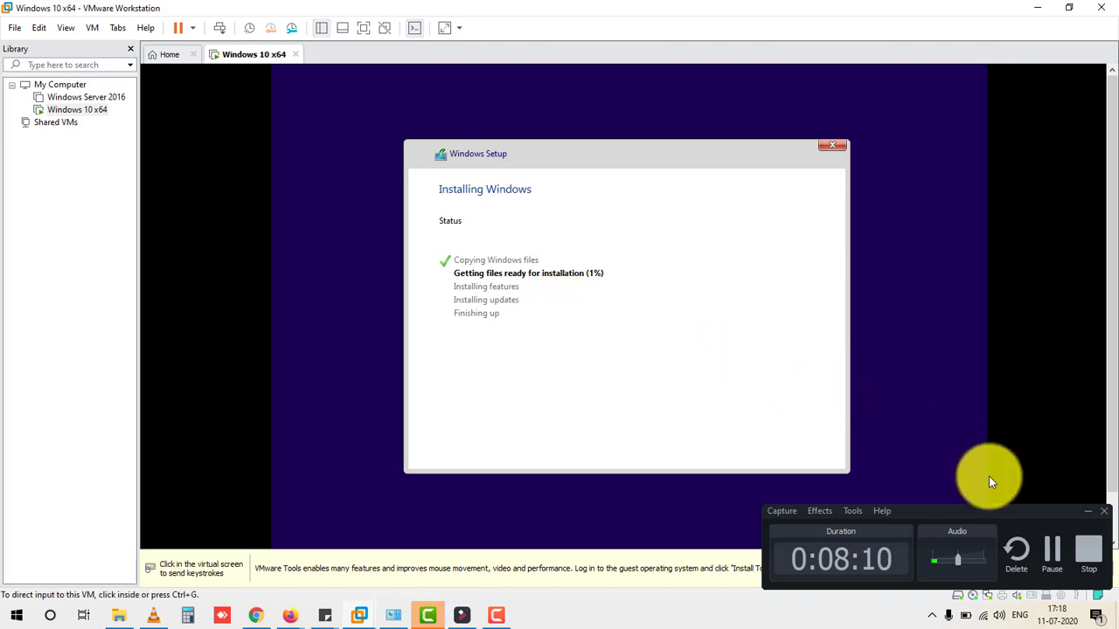
pyautogui.click(1052, 549)
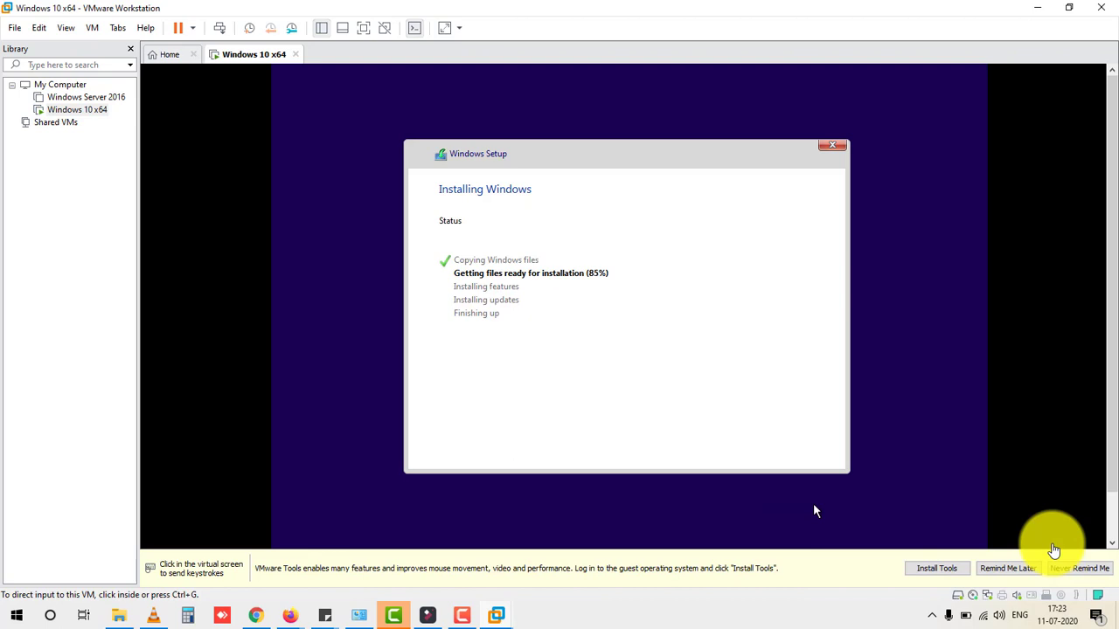
pyautogui.click(853, 432)
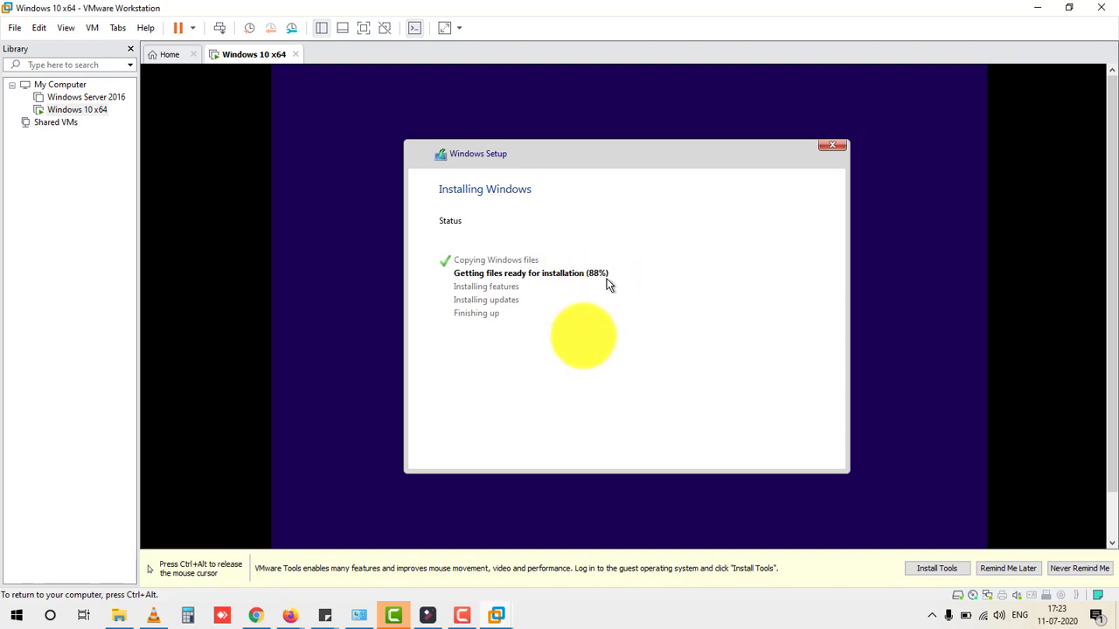
pyautogui.hotkey('ctrl', 'alt')
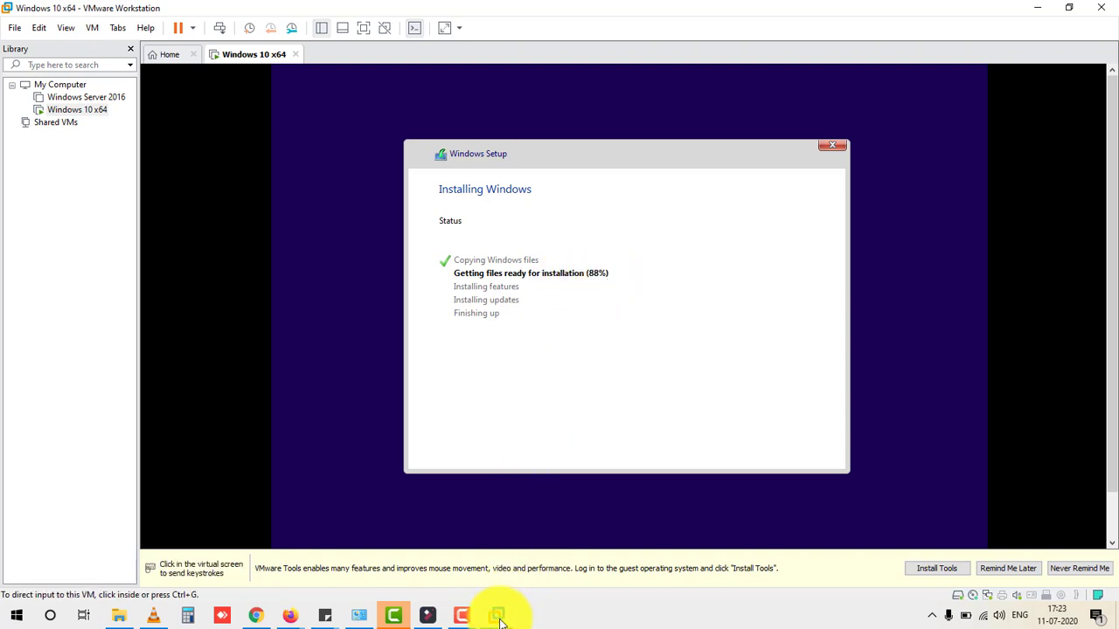
pyautogui.moveTo(500, 616)
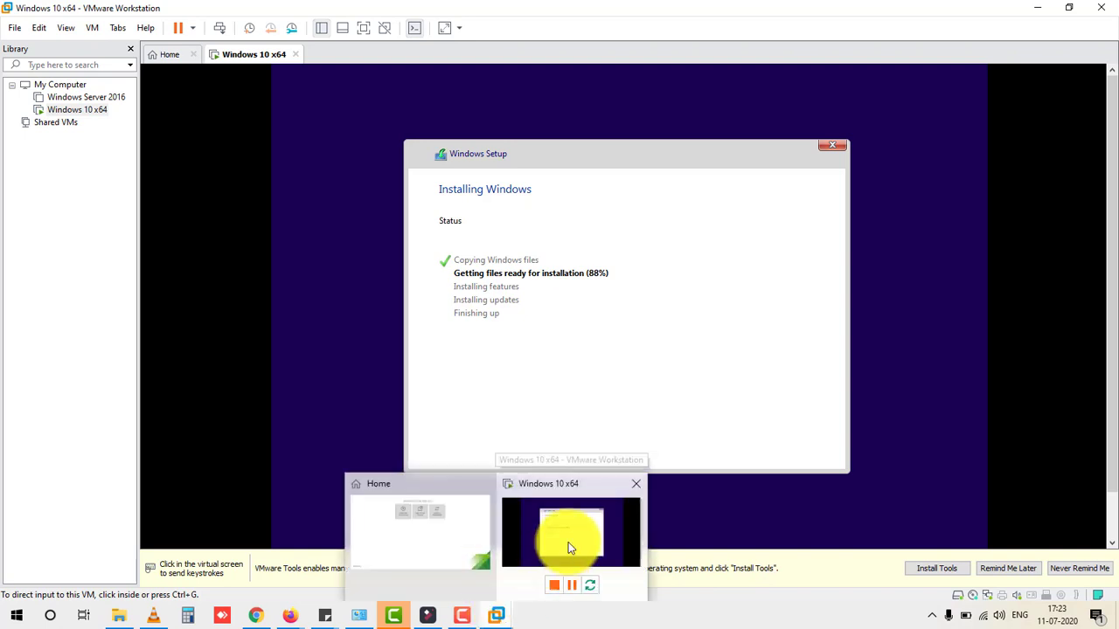
pyautogui.click(441, 262)
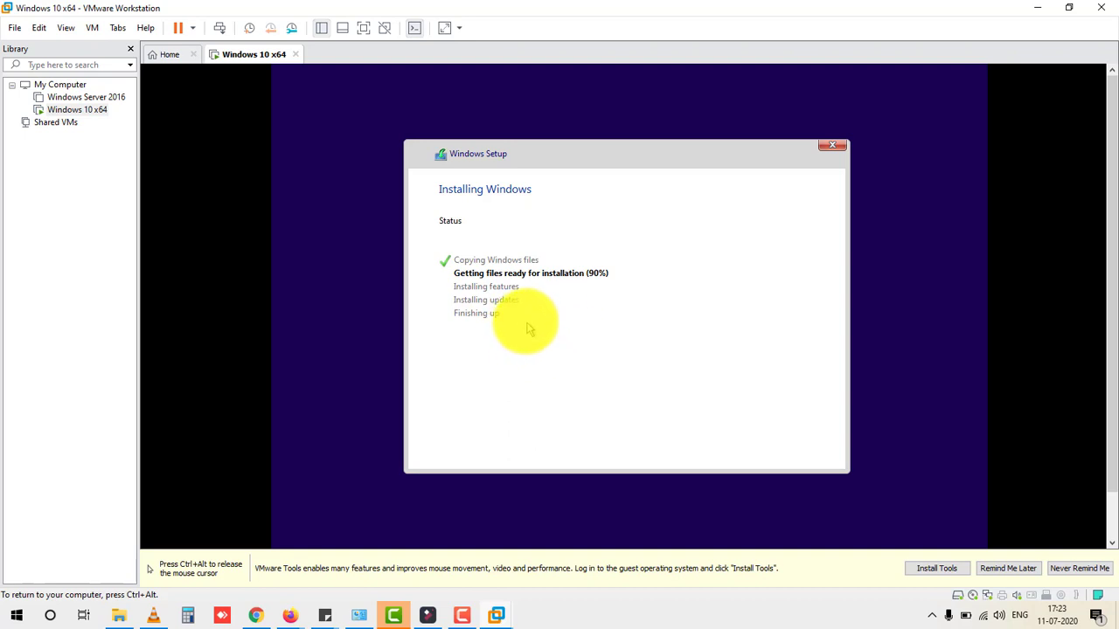
# Step: Release VM input and pause the screen recording while setup climbs to 92%
pyautogui.hotkey('ctrl', 'alt')
pyautogui.moveTo(499, 612)
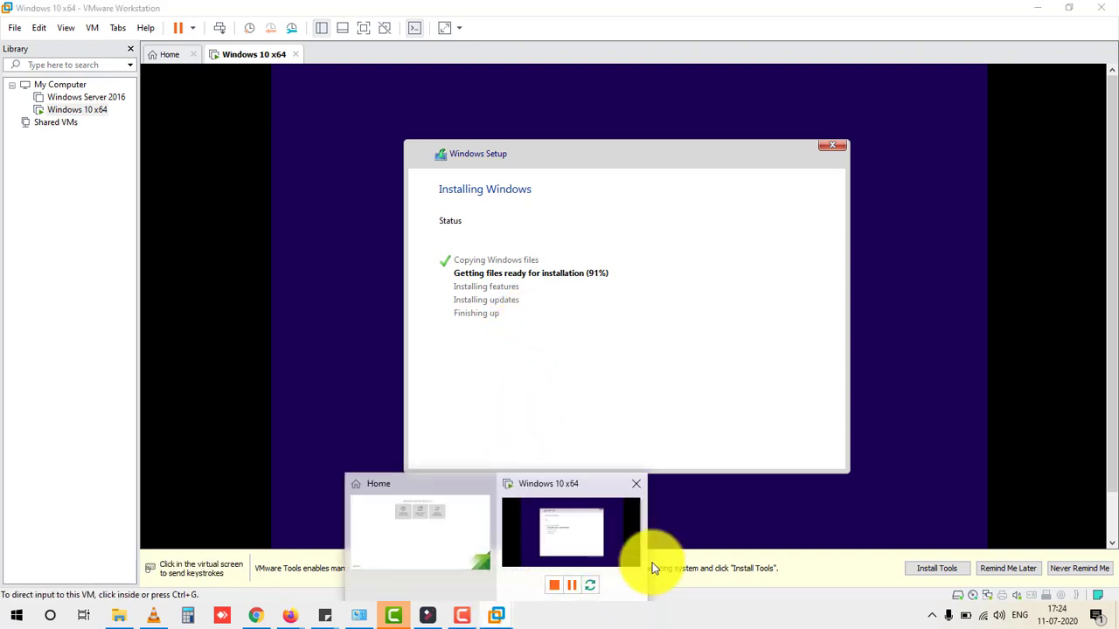
pyautogui.click(462, 615)
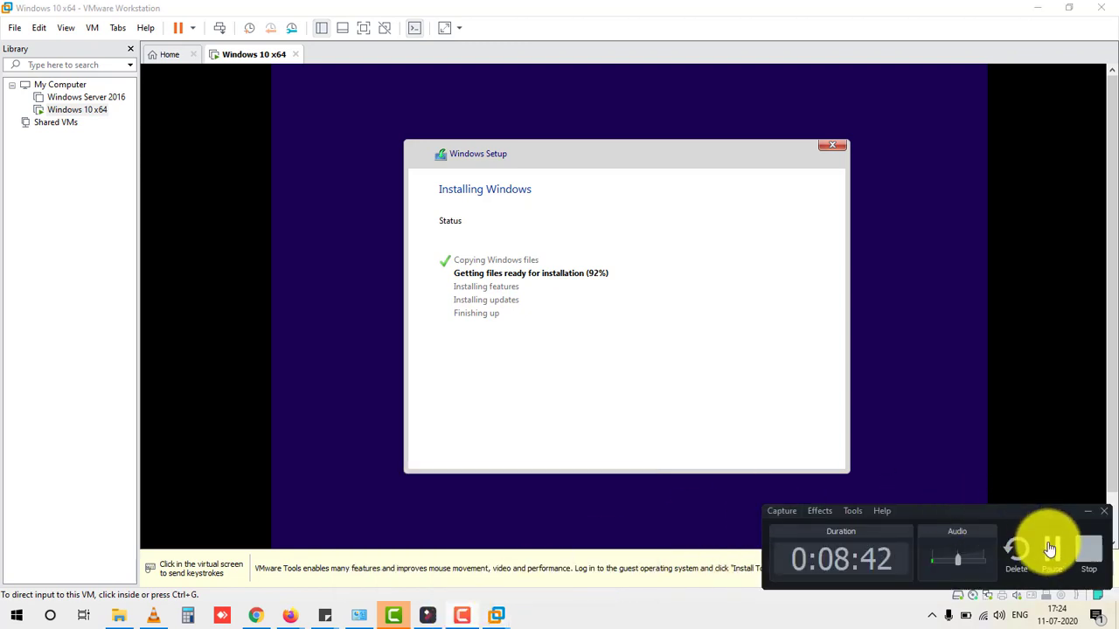
pyautogui.click(1052, 549)
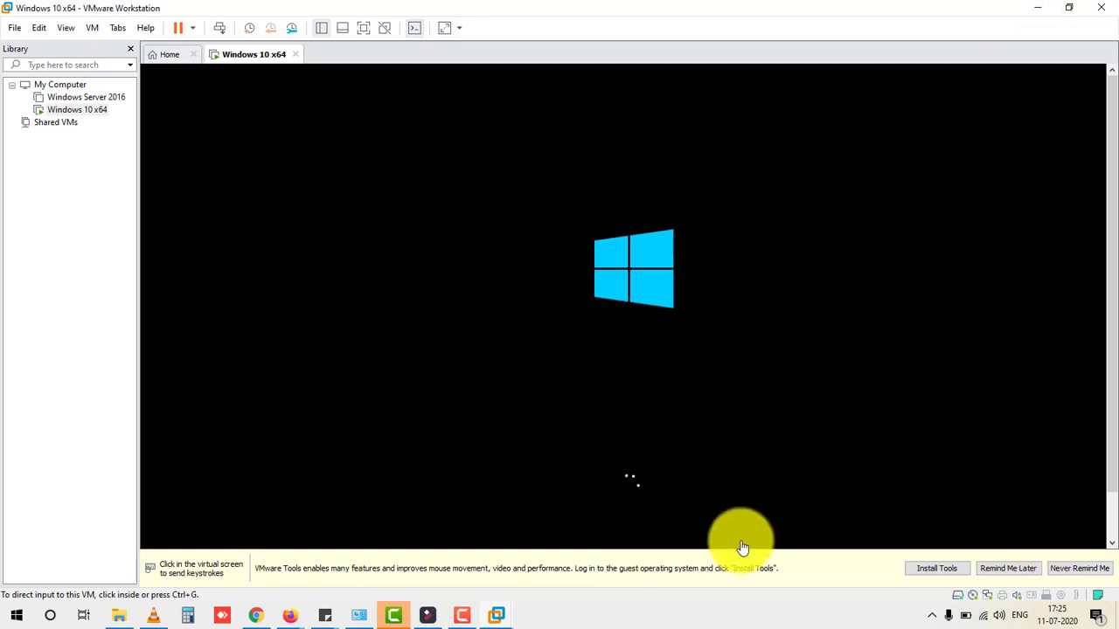
# Step: Start the VMware Tools install, dismiss its notice, and pause the recording during boot
pyautogui.click(932, 568)
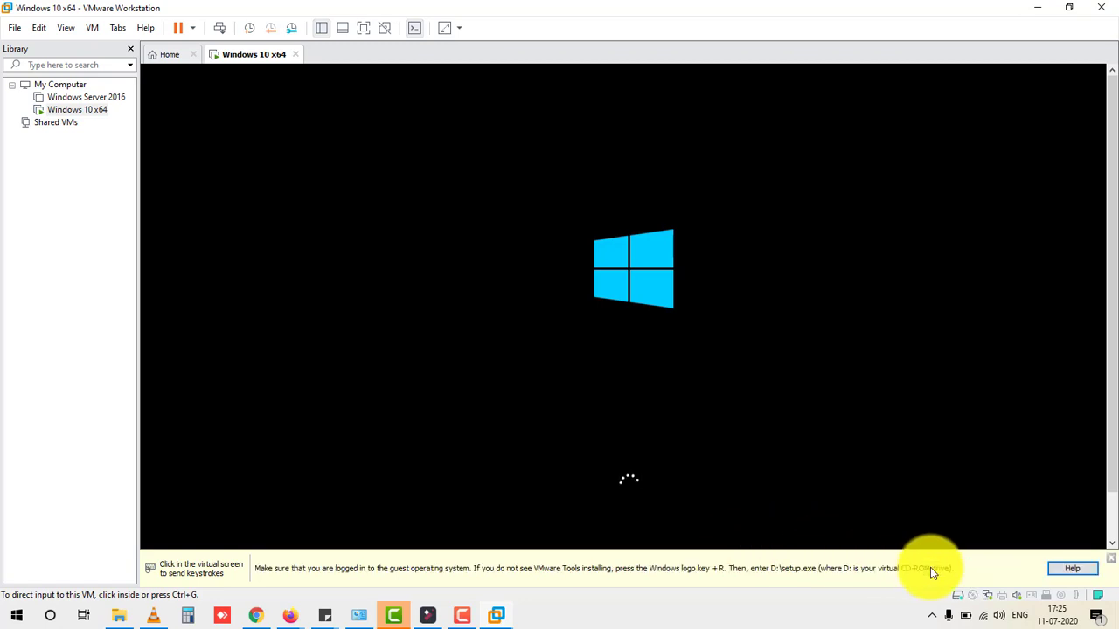
pyautogui.click(1112, 558)
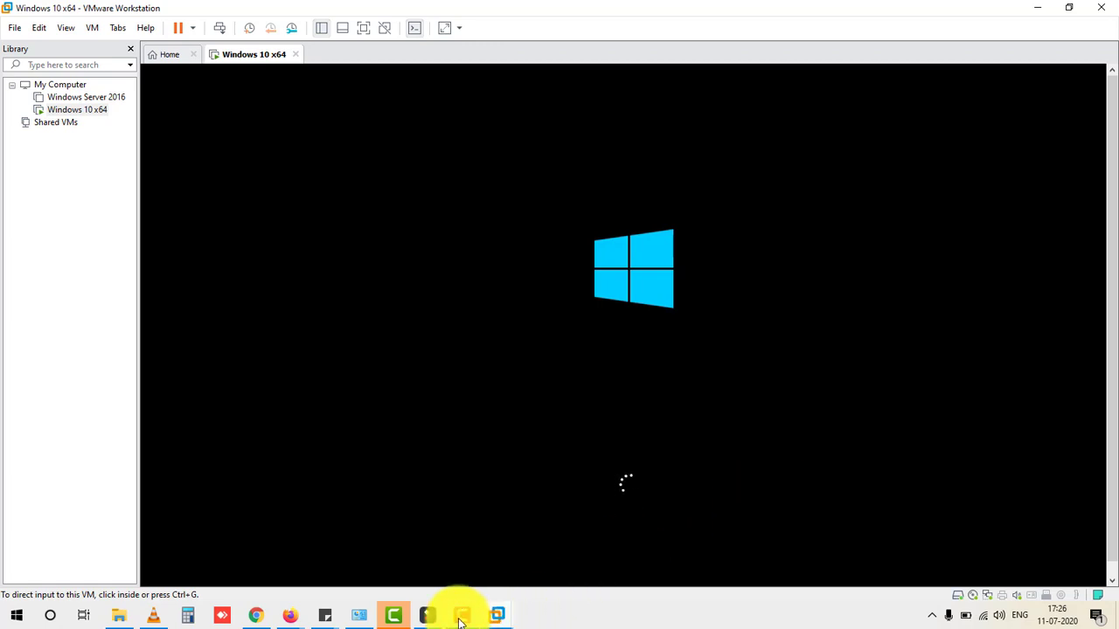
pyautogui.click(500, 617)
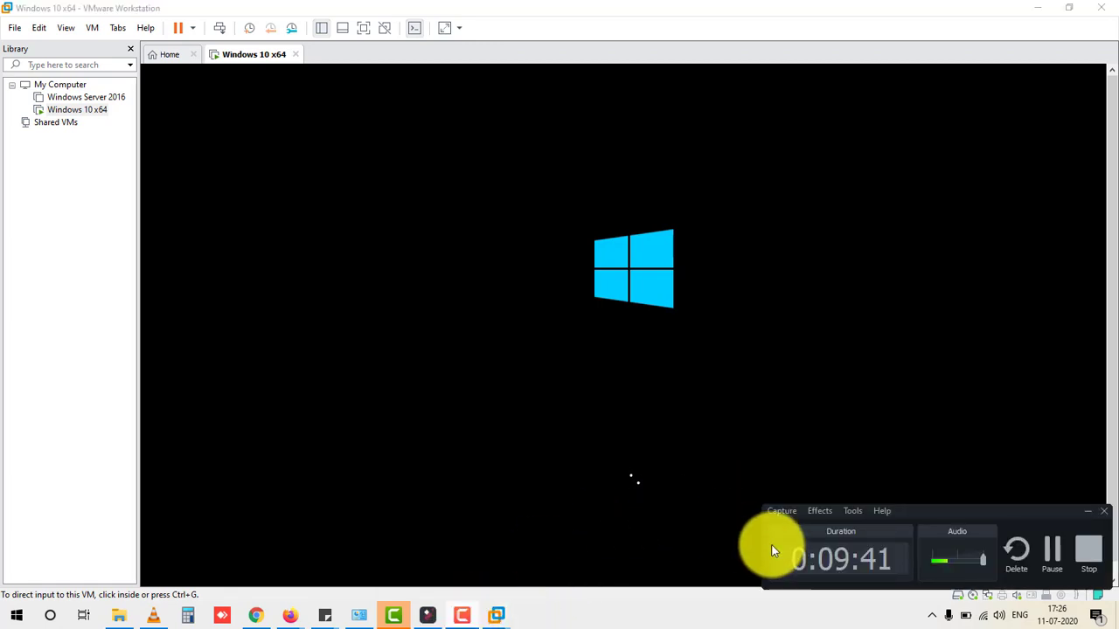
pyautogui.click(1052, 552)
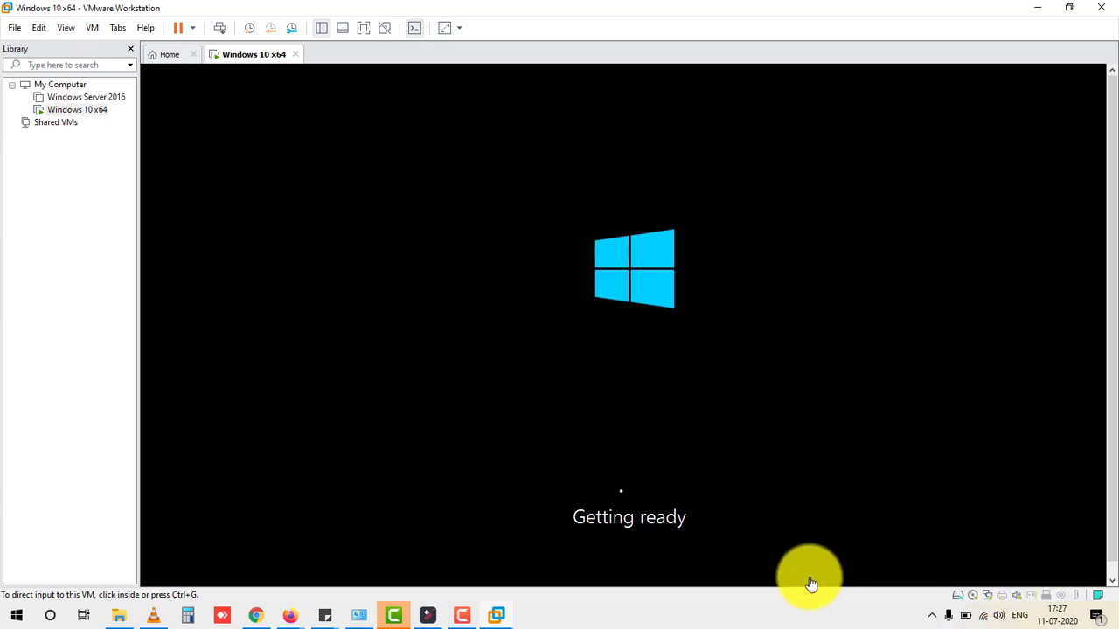
# Step: Keep the recording paused while the guest boots to the product key page
pyautogui.click(461, 615)
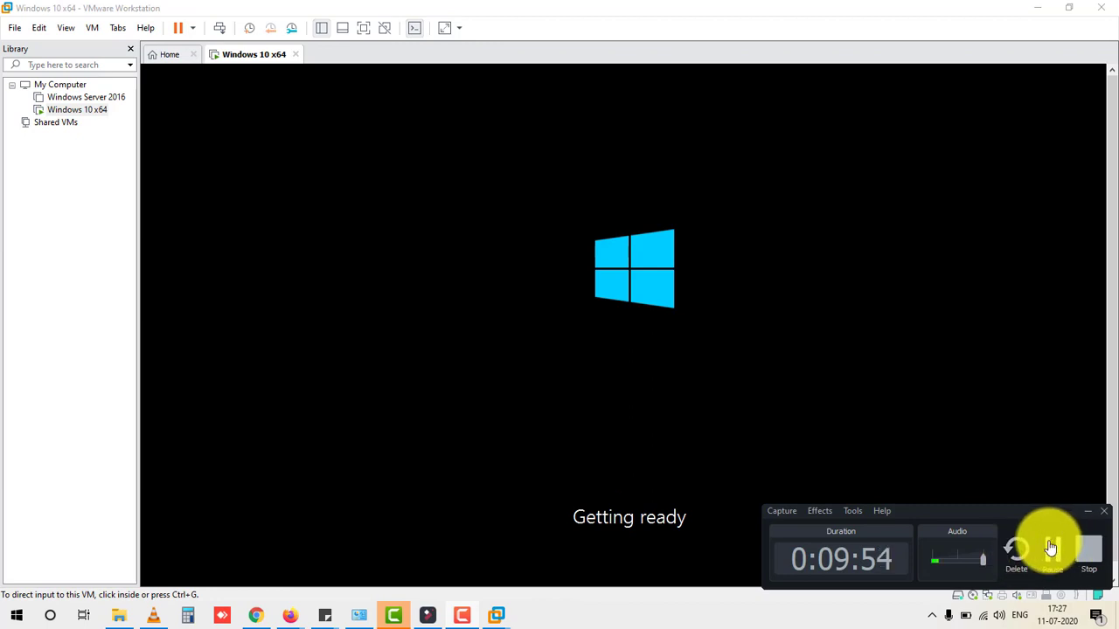
pyautogui.click(1051, 549)
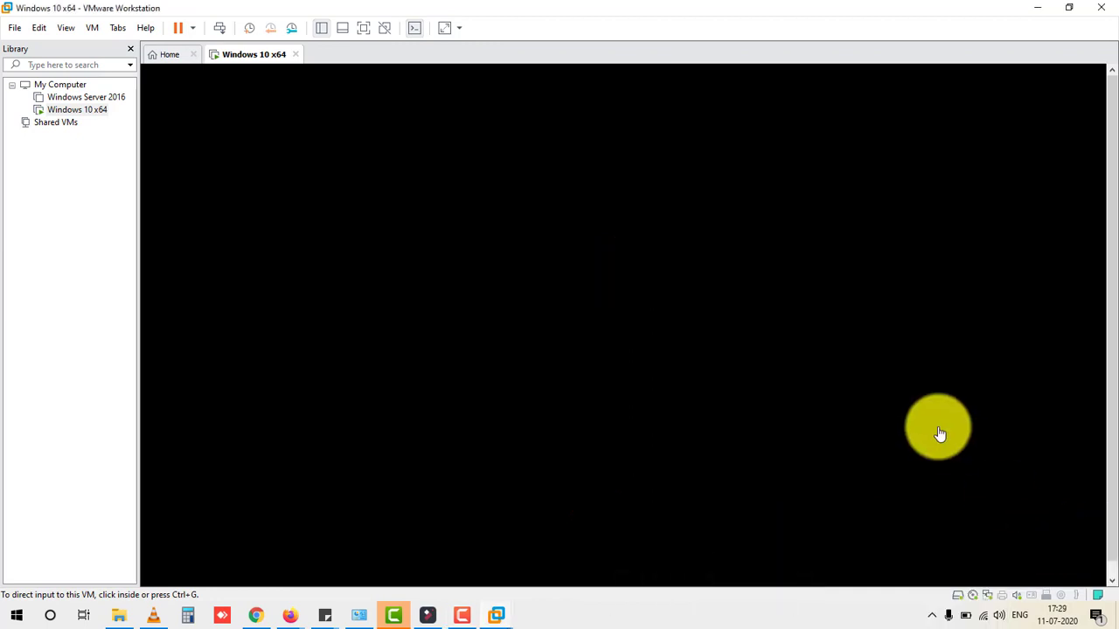
pyautogui.click(690, 317)
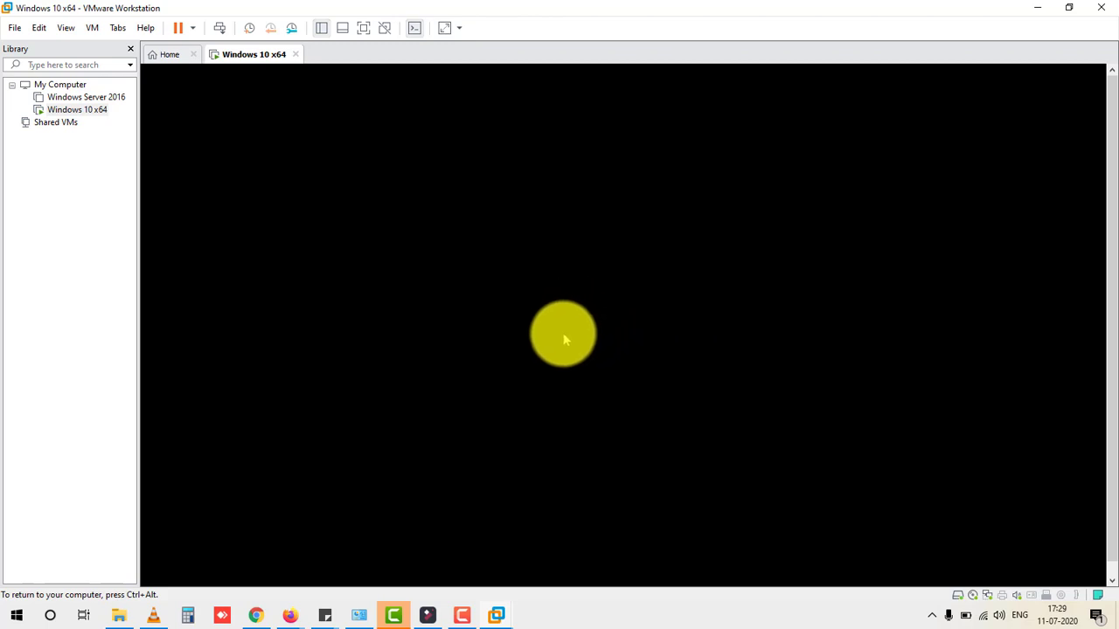
pyautogui.hotkey('ctrl', 'alt')
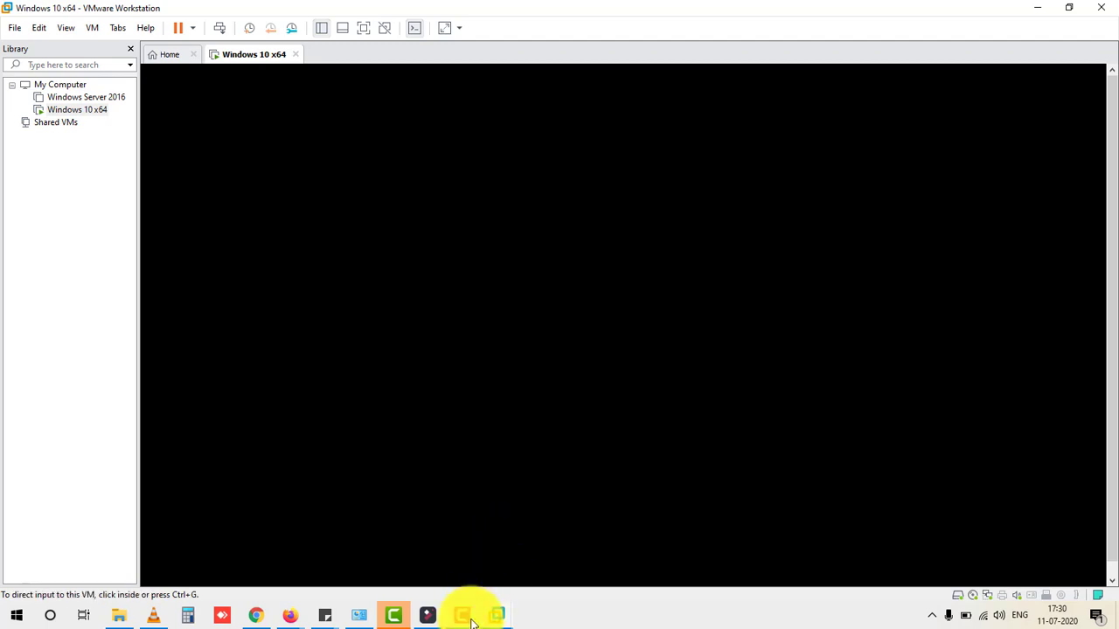
pyautogui.click(464, 617)
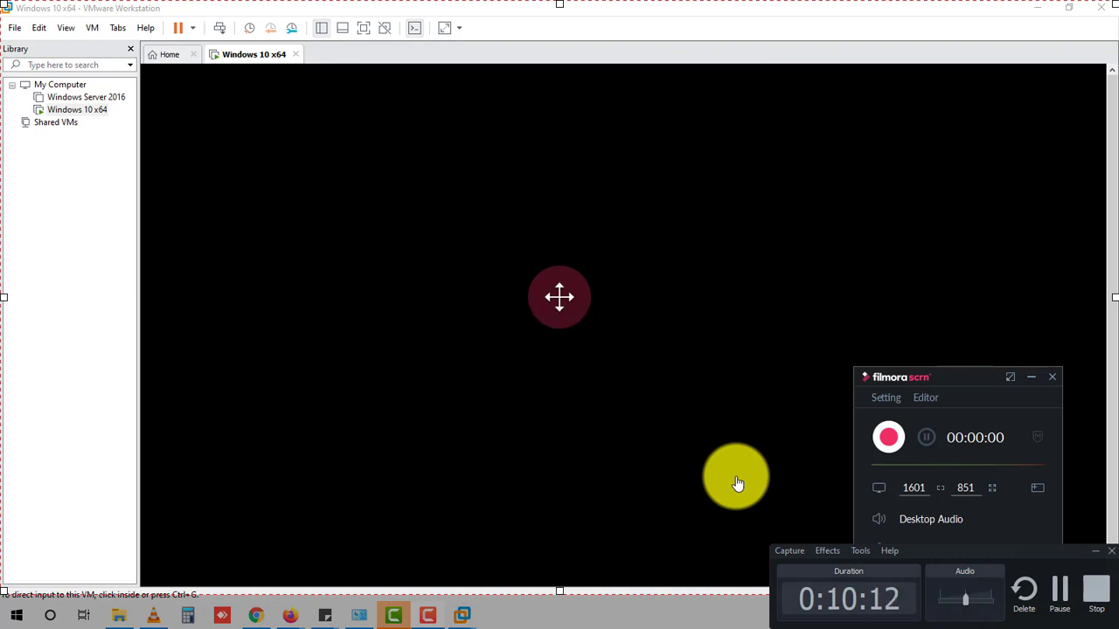
pyautogui.click(1031, 378)
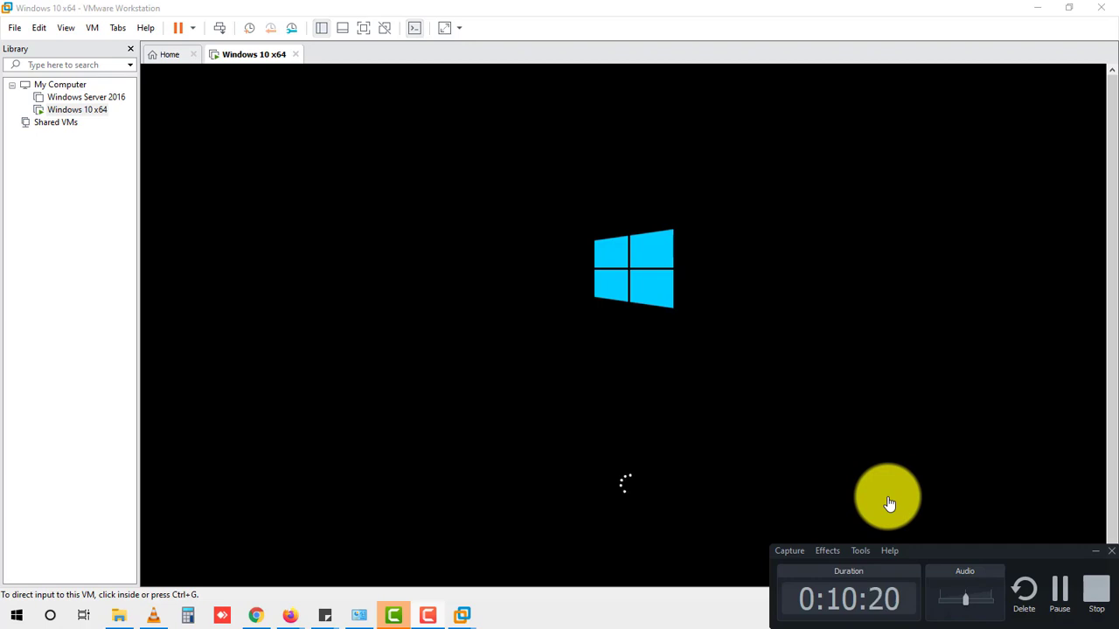
pyautogui.click(1061, 591)
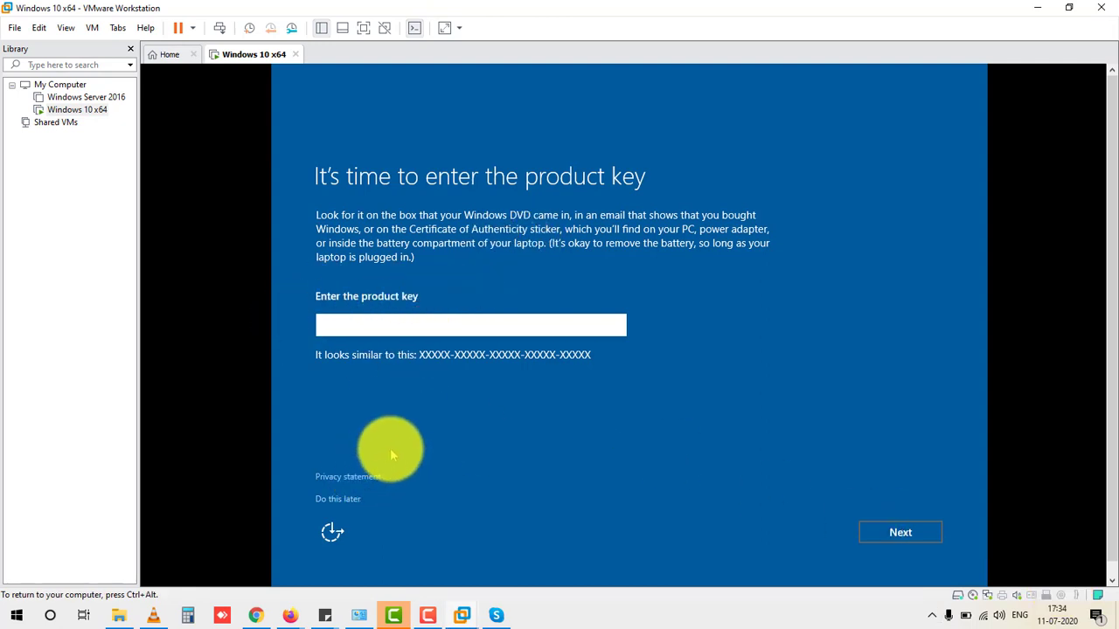
# Step: Skip the product key with 'Do this later' and accept Express settings
pyautogui.click(343, 501)
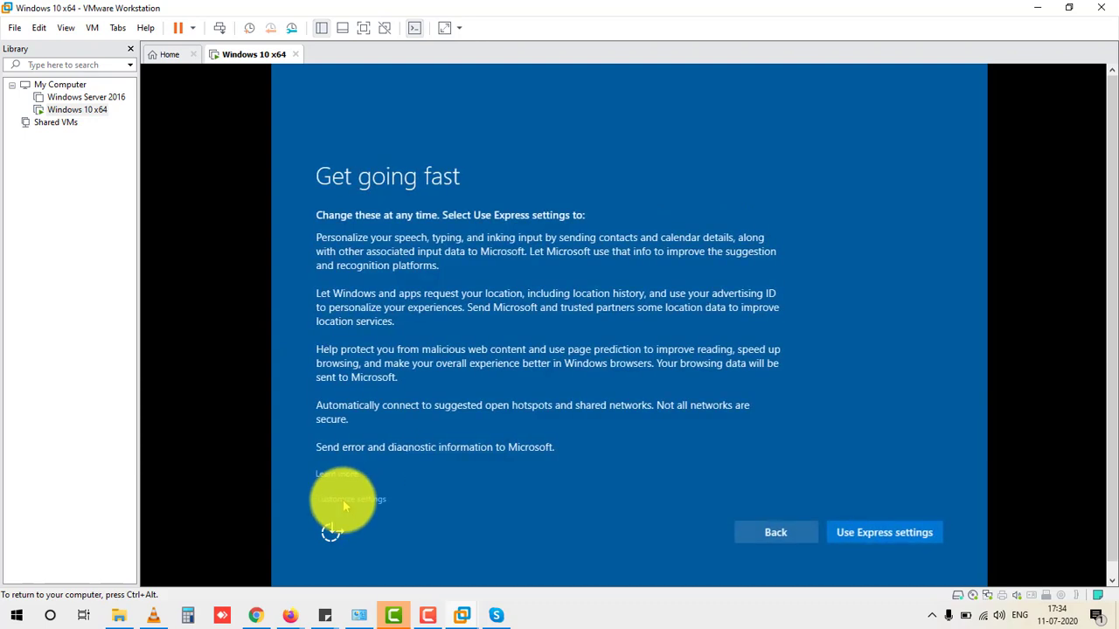
pyautogui.click(878, 533)
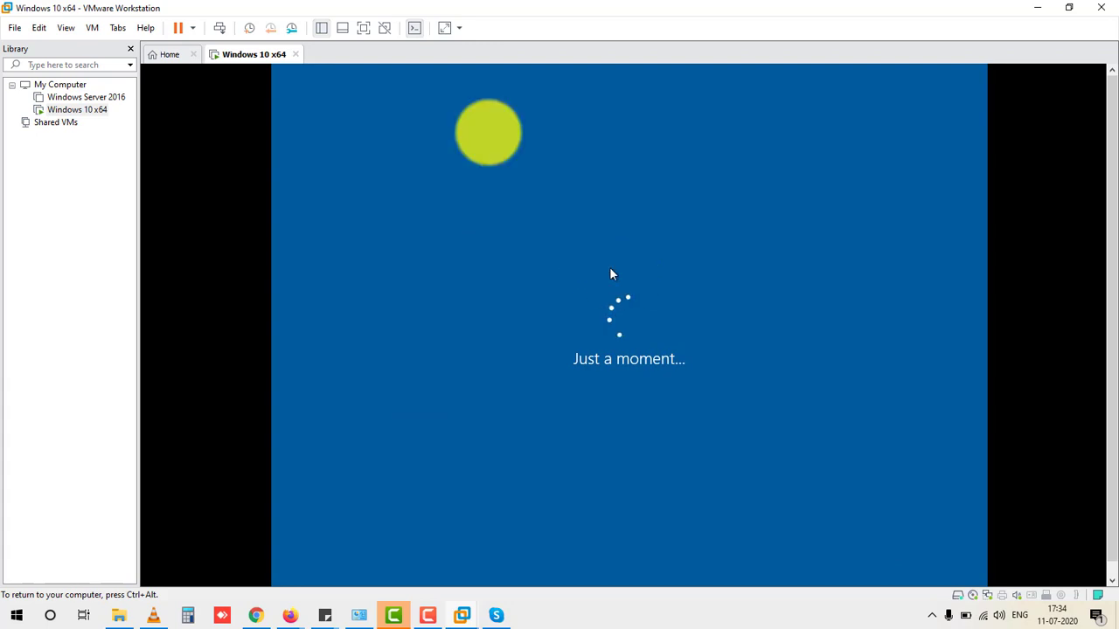
# Step: Show the guest in full screen, then return to the normal window
pyautogui.hotkey('ctrl', 'alt')
pyautogui.click(366, 29)
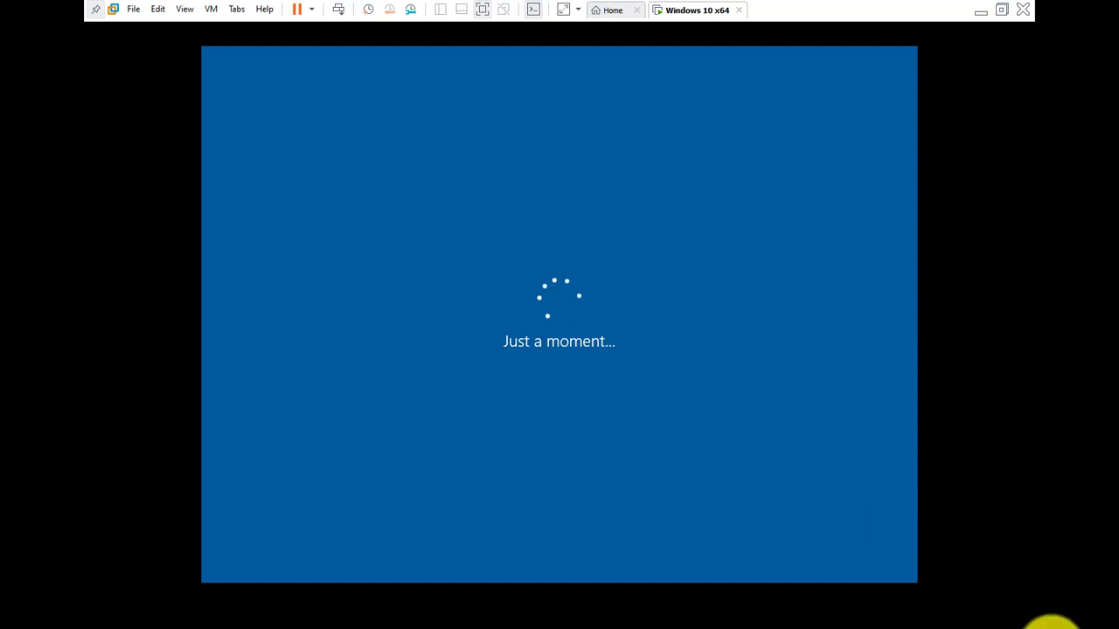
pyautogui.click(722, 425)
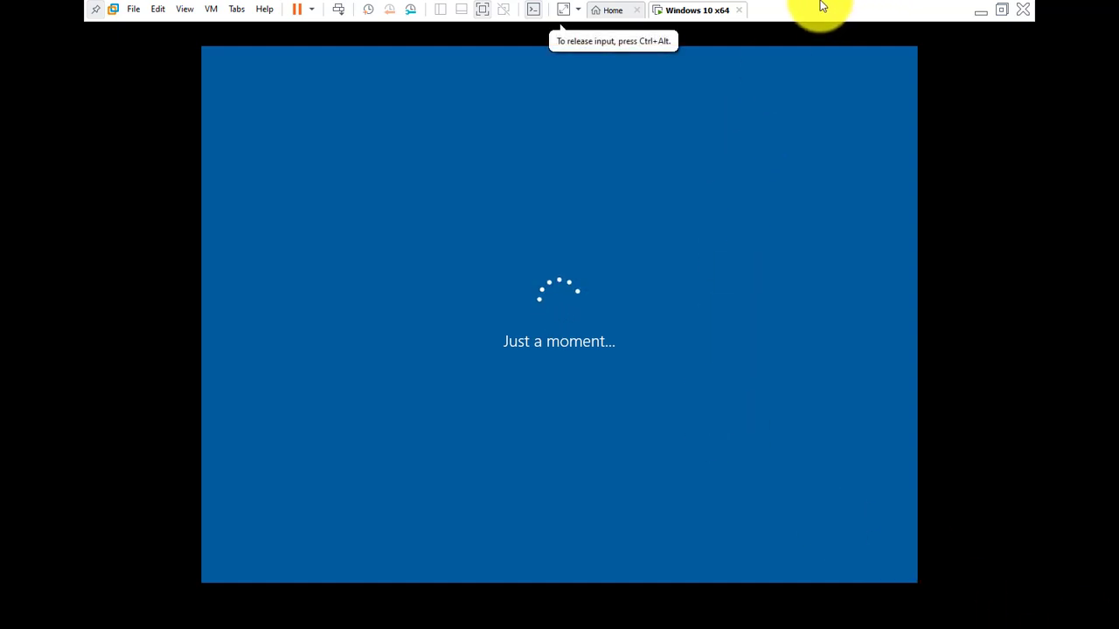
pyautogui.click(485, 8)
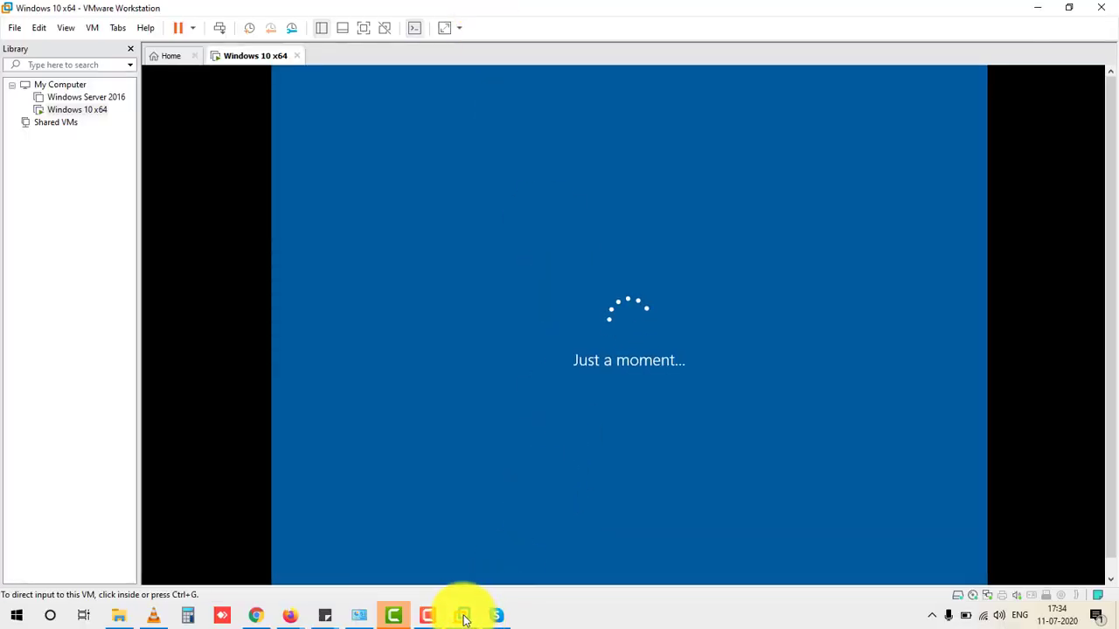
# Step: Pause the recording and recapture guest input until 'Who owns this PC?' appears
pyautogui.click(428, 615)
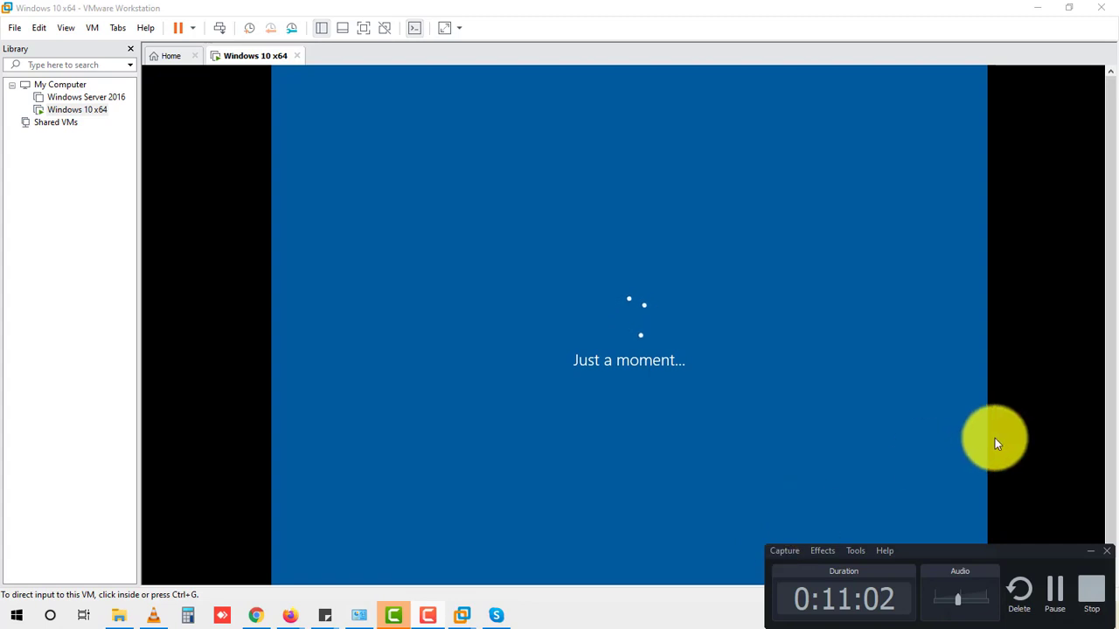
pyautogui.click(1054, 590)
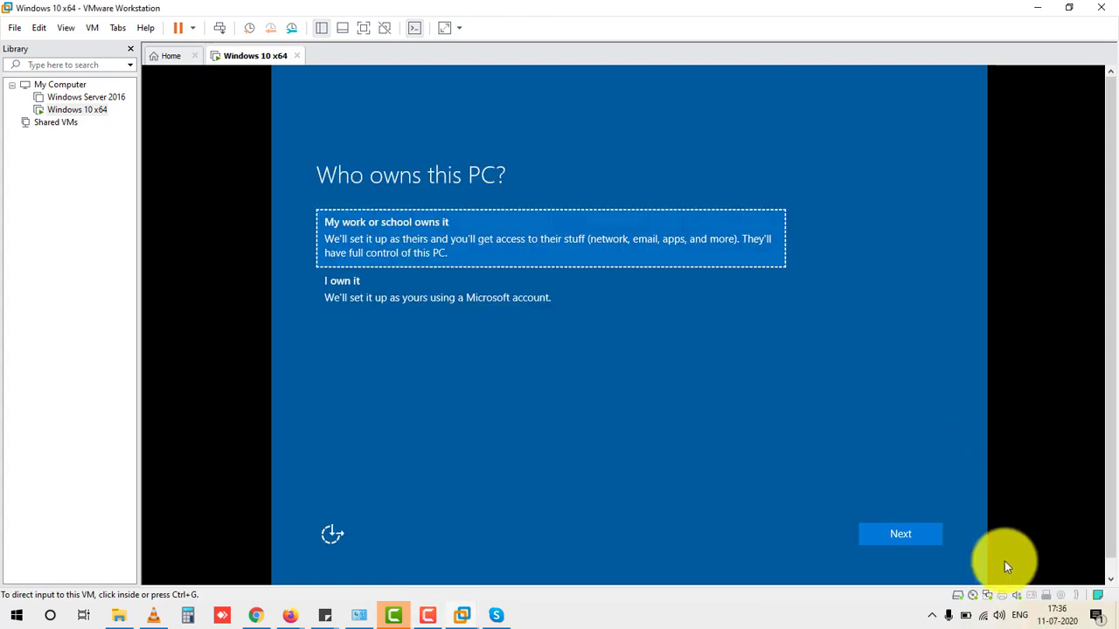
pyautogui.click(691, 420)
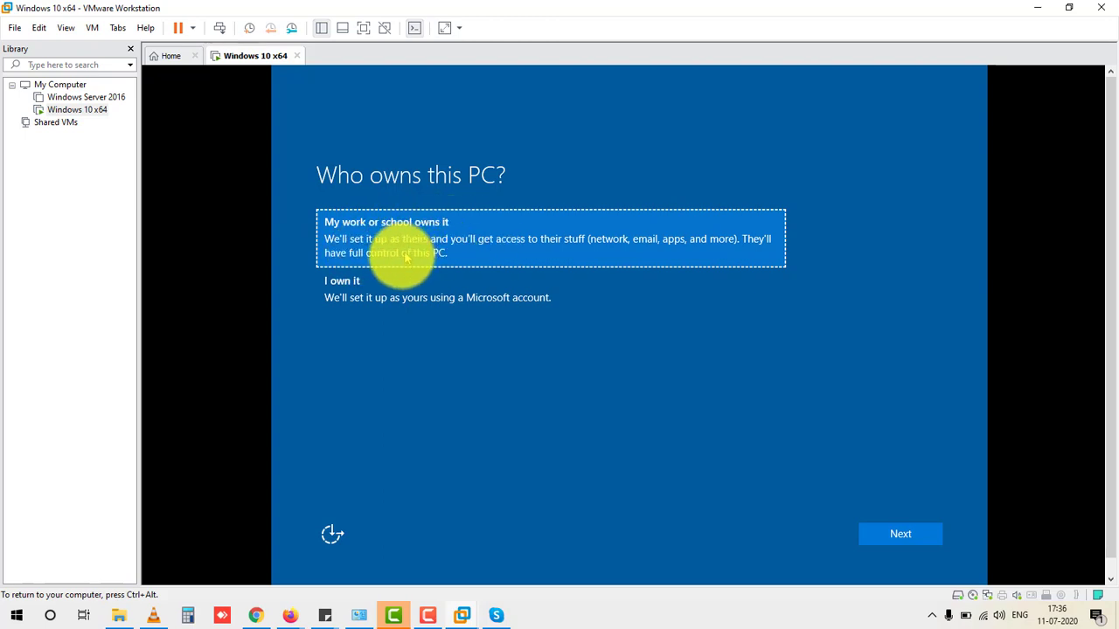
# Step: Select 'I own it', get past the sign-in error, and skip the Microsoft account sign-in
pyautogui.click(379, 299)
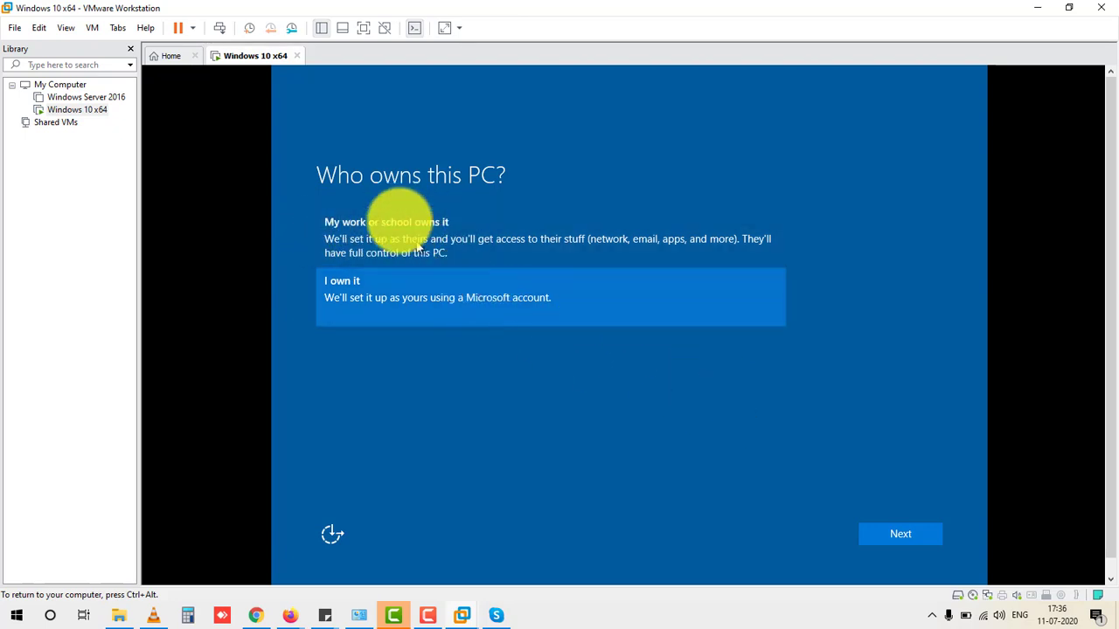
pyautogui.click(894, 535)
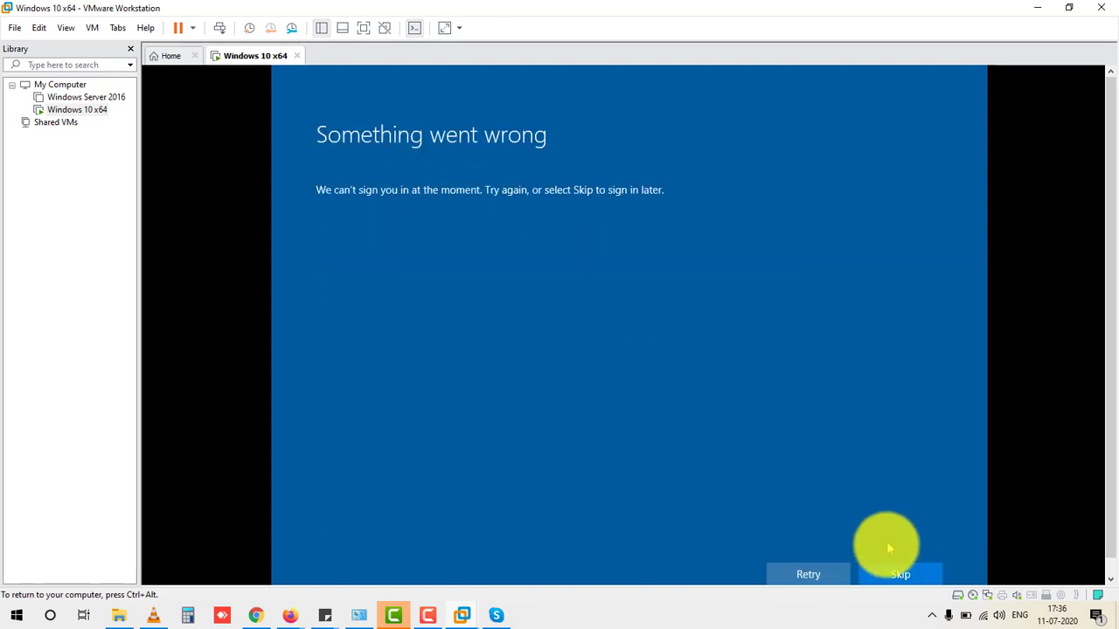
pyautogui.click(833, 568)
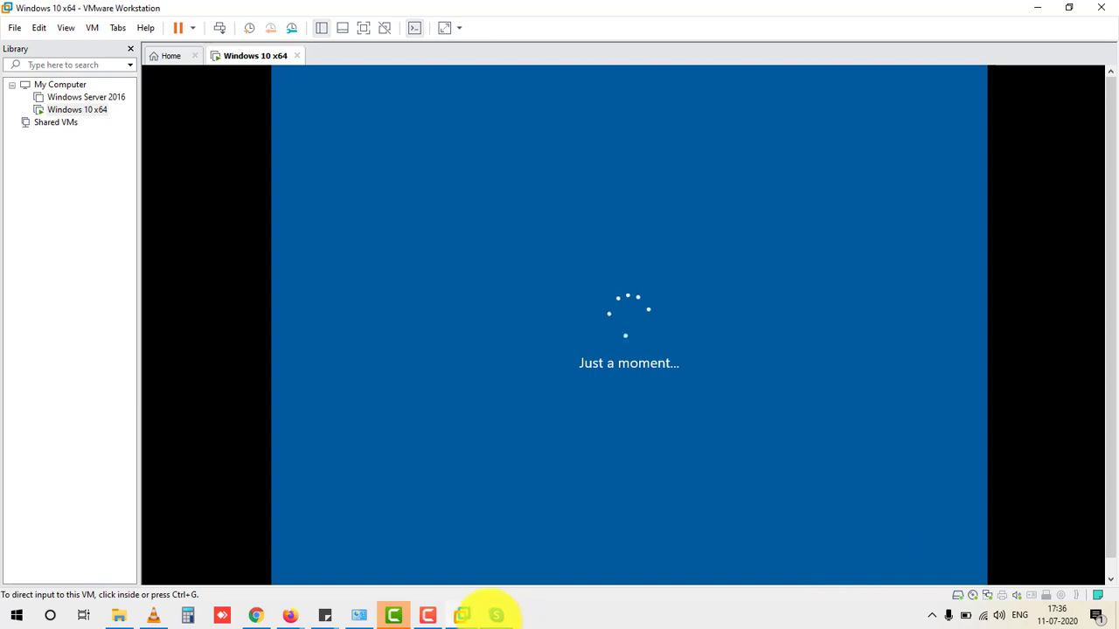
pyautogui.moveTo(463, 614)
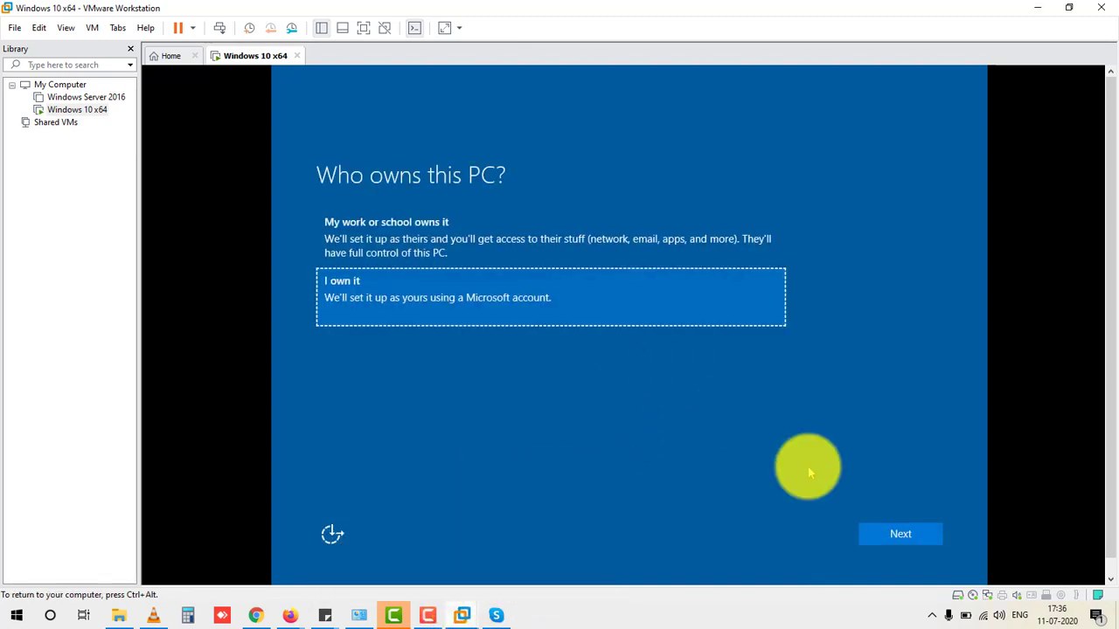
pyautogui.click(893, 535)
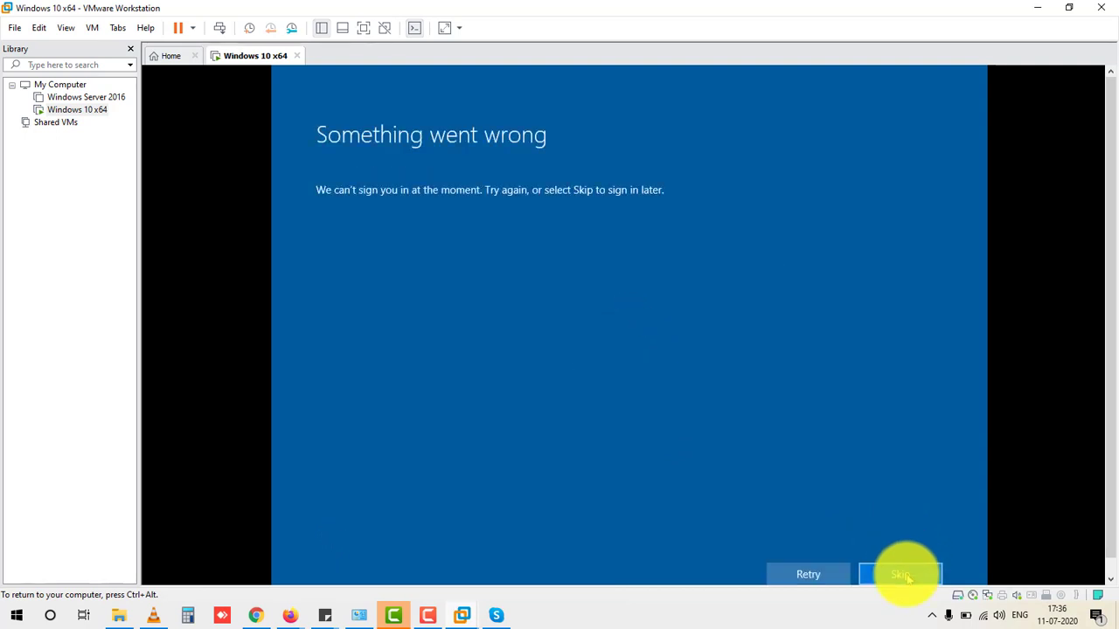
pyautogui.click(905, 577)
pyautogui.click(457, 574)
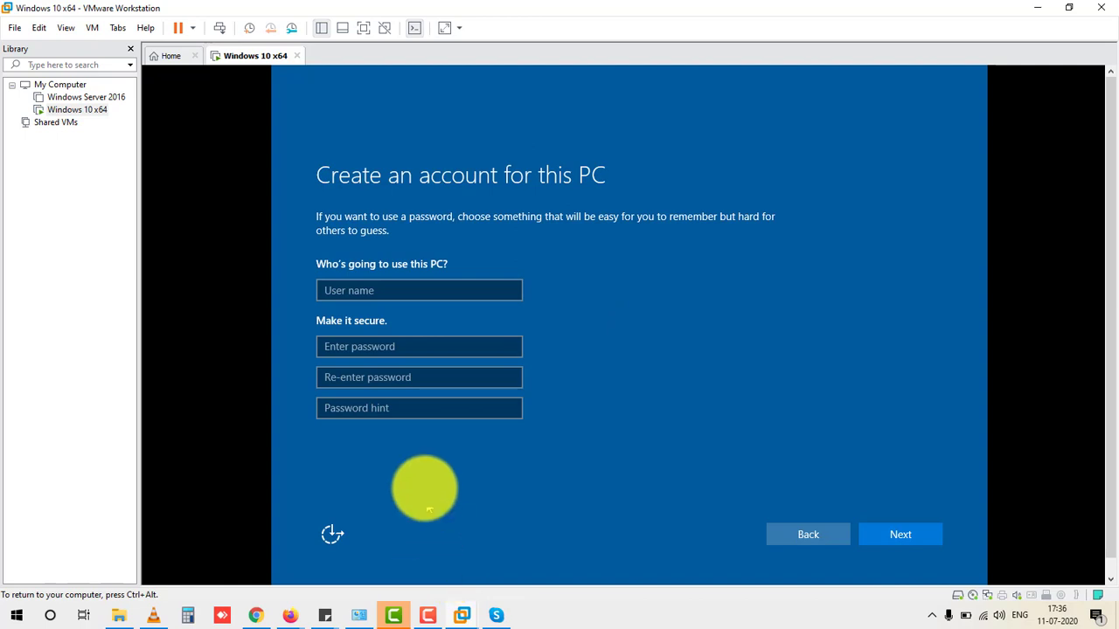
# Step: Enter the local account's user name, password, password confirmation and hint, then submit them
pyautogui.click(413, 289)
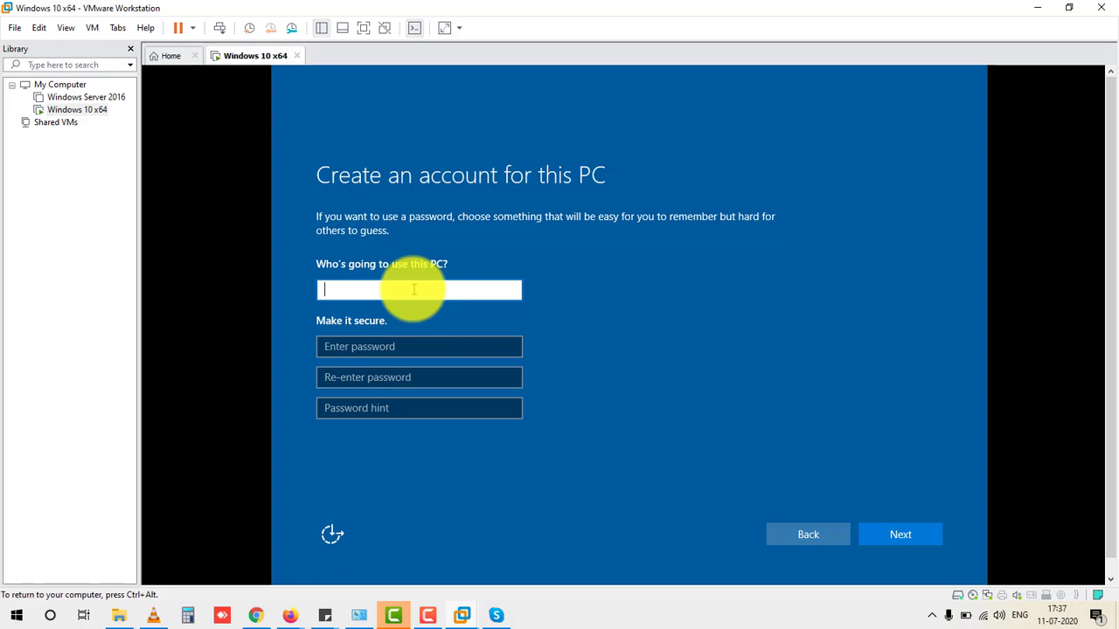
pyautogui.press('Tab')
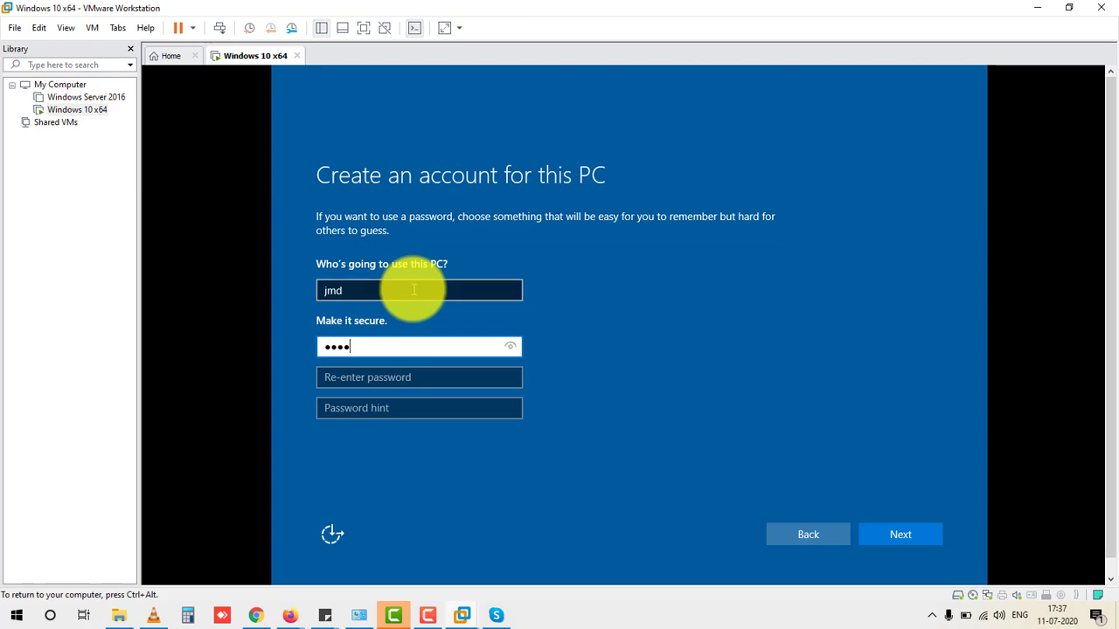
pyautogui.press('Tab')
pyautogui.write('1')
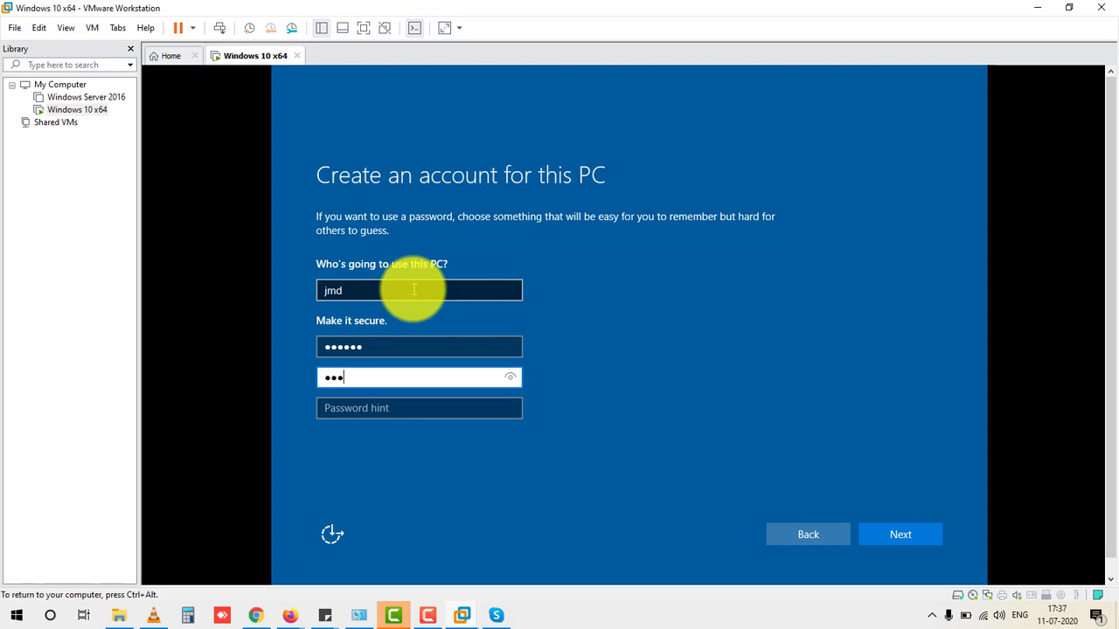
pyautogui.press('Tab')
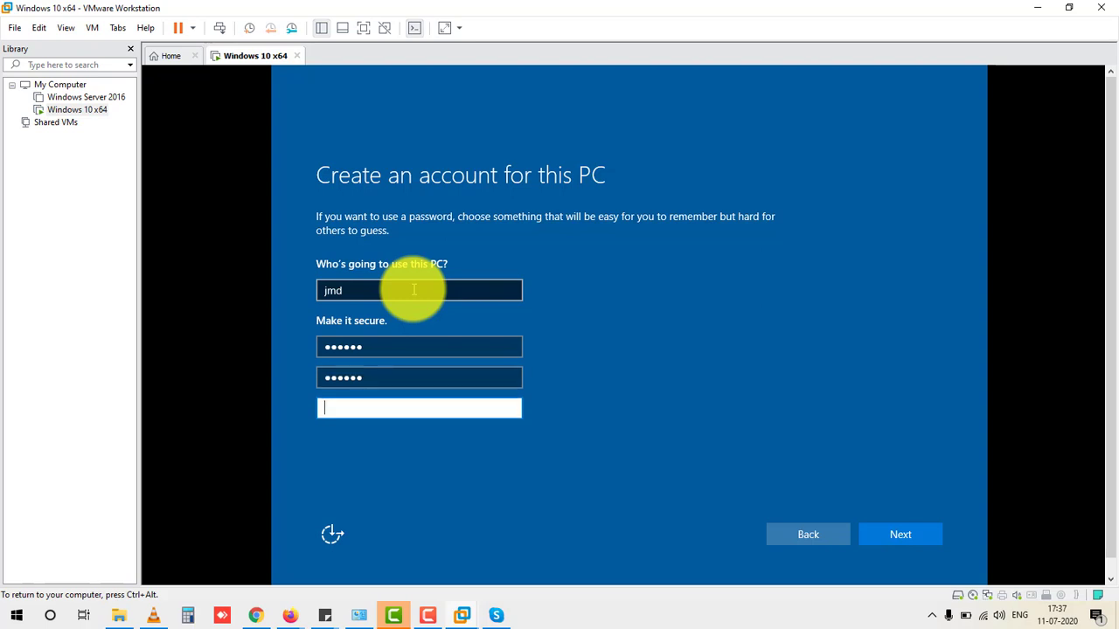
pyautogui.write('123')
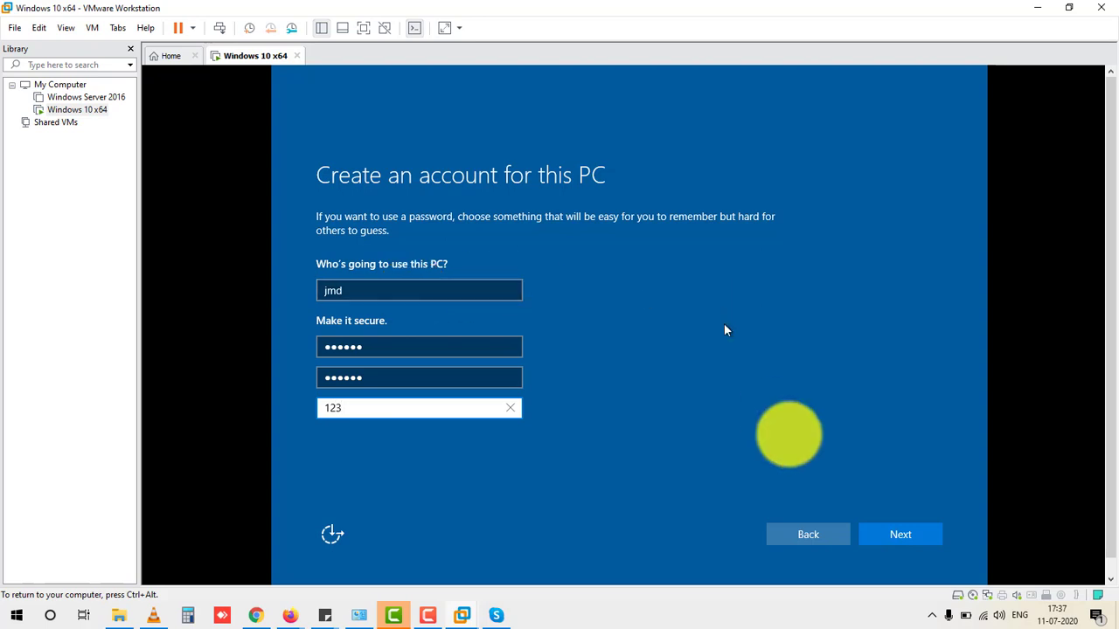
pyautogui.click(883, 535)
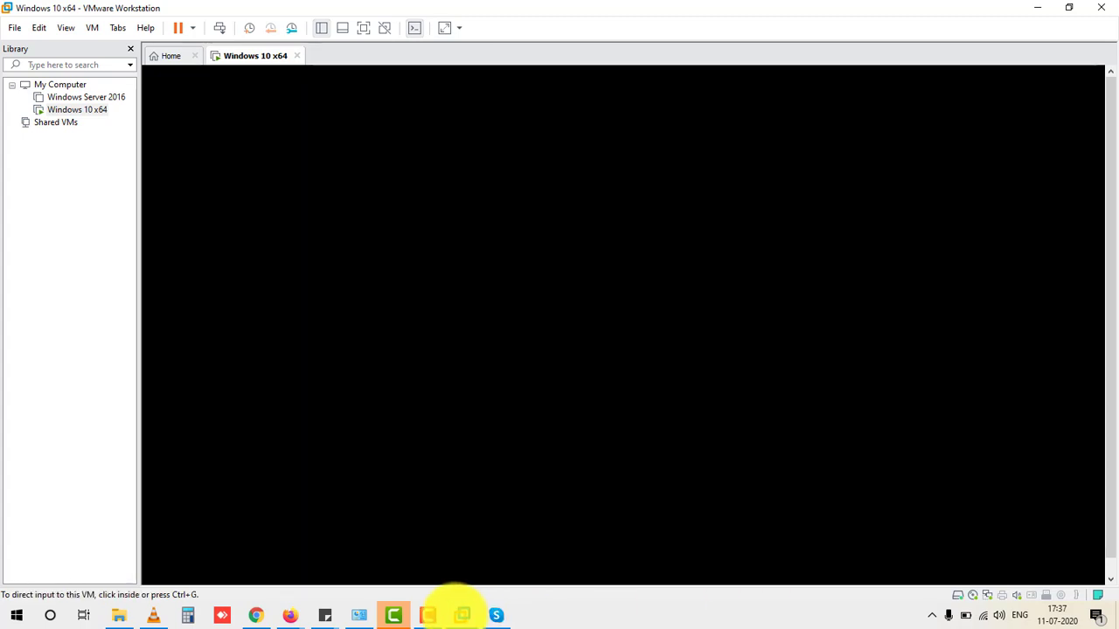
# Step: Give the VM input and wait through 'This won't take long' while setup finishes
pyautogui.moveTo(459, 612)
pyautogui.click(502, 322)
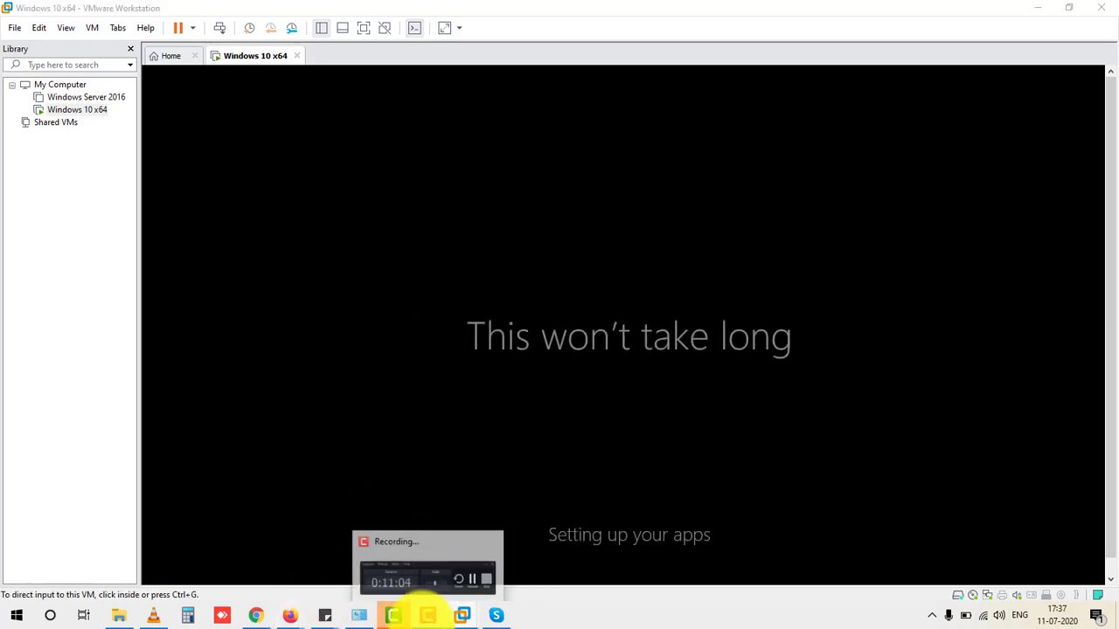
pyautogui.click(428, 615)
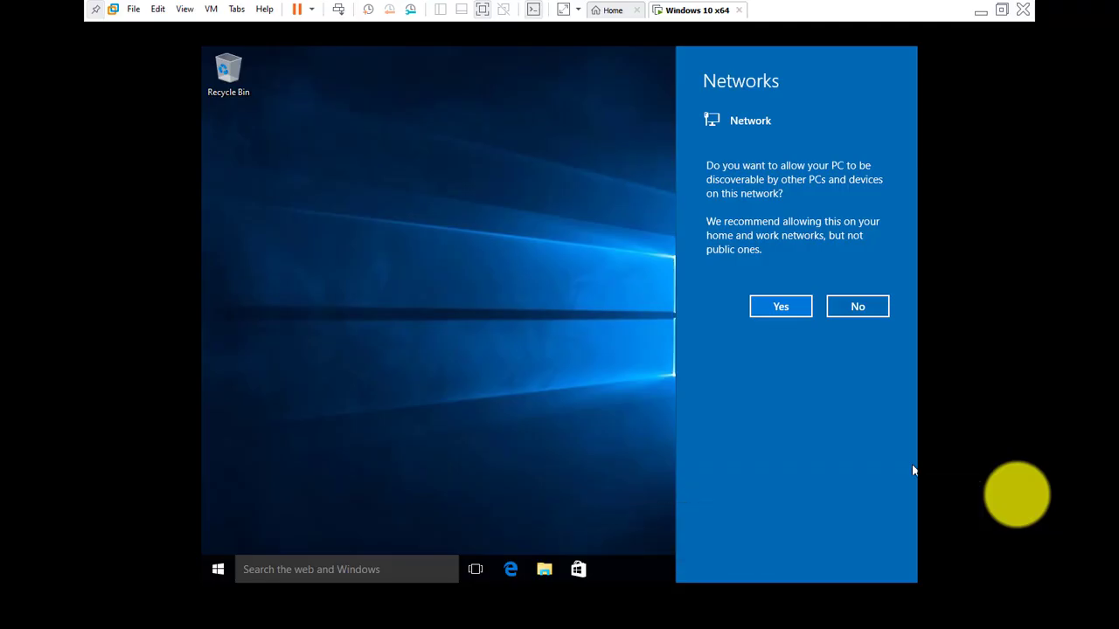
# Step: Allow the Windows VM to be discoverable on the network
pyautogui.click(912, 471)
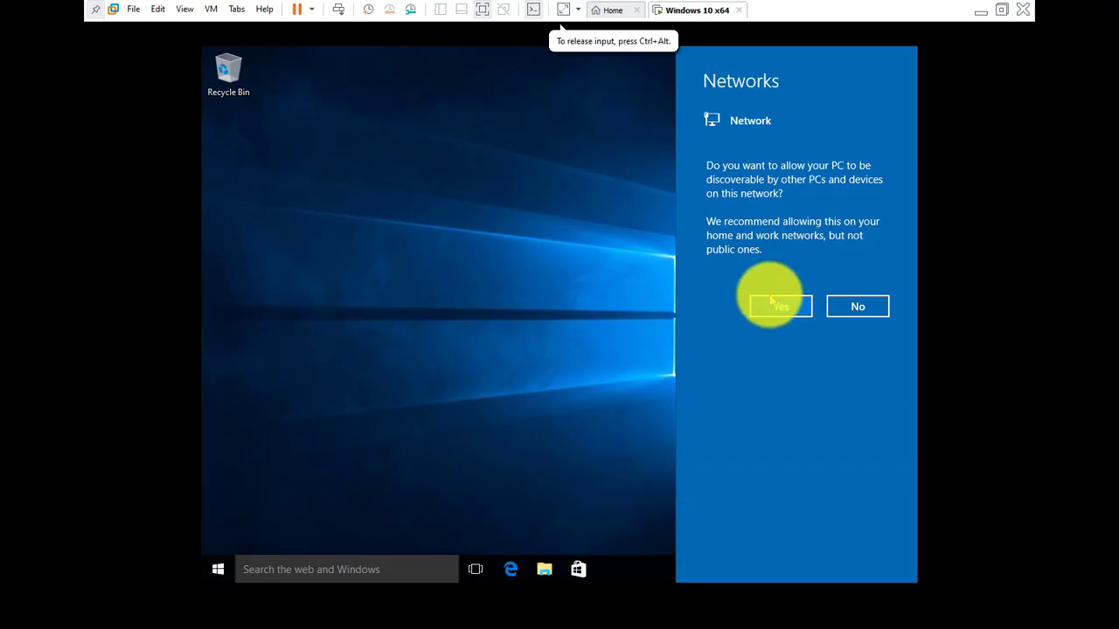
pyautogui.click(769, 306)
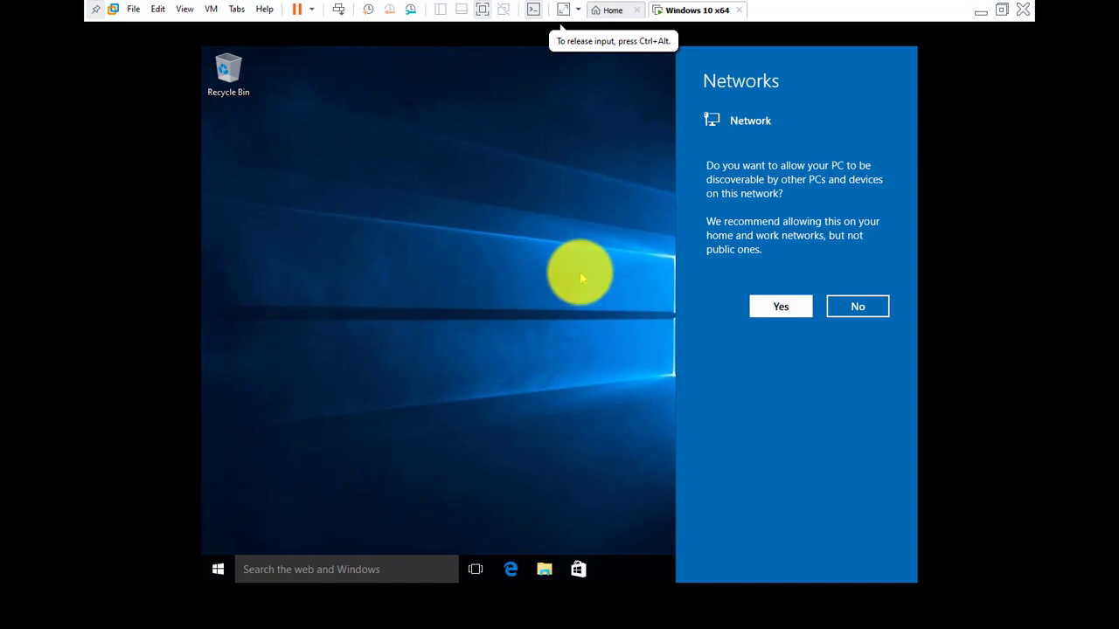
pyautogui.click(757, 300)
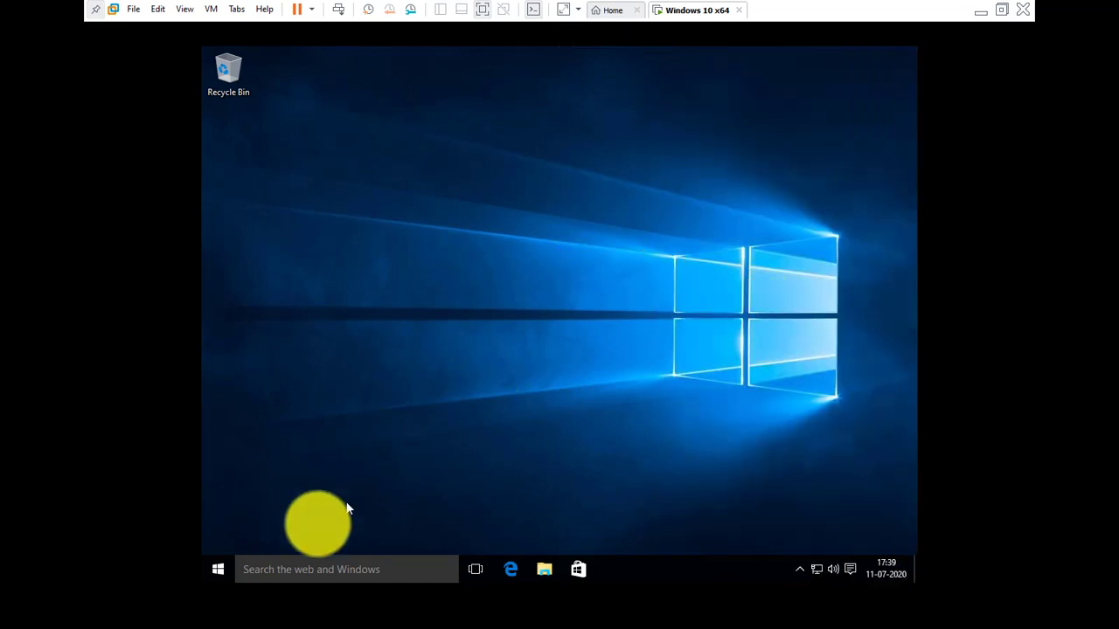
# Step: Look over the Start menu and account options, then launch File Explorer
pyautogui.click(218, 569)
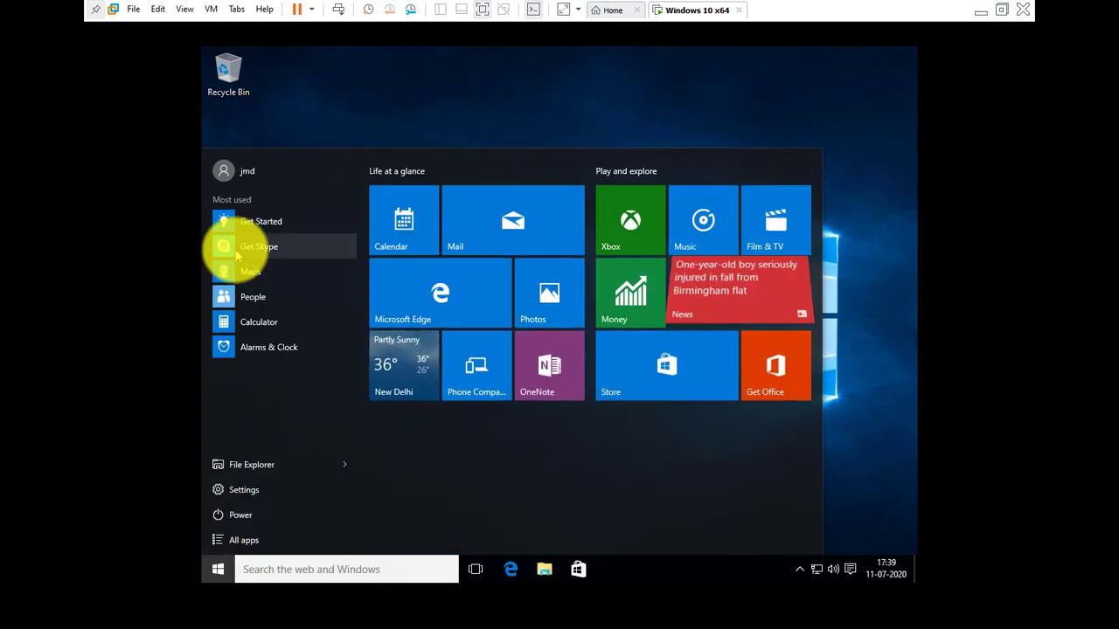
pyautogui.click(221, 172)
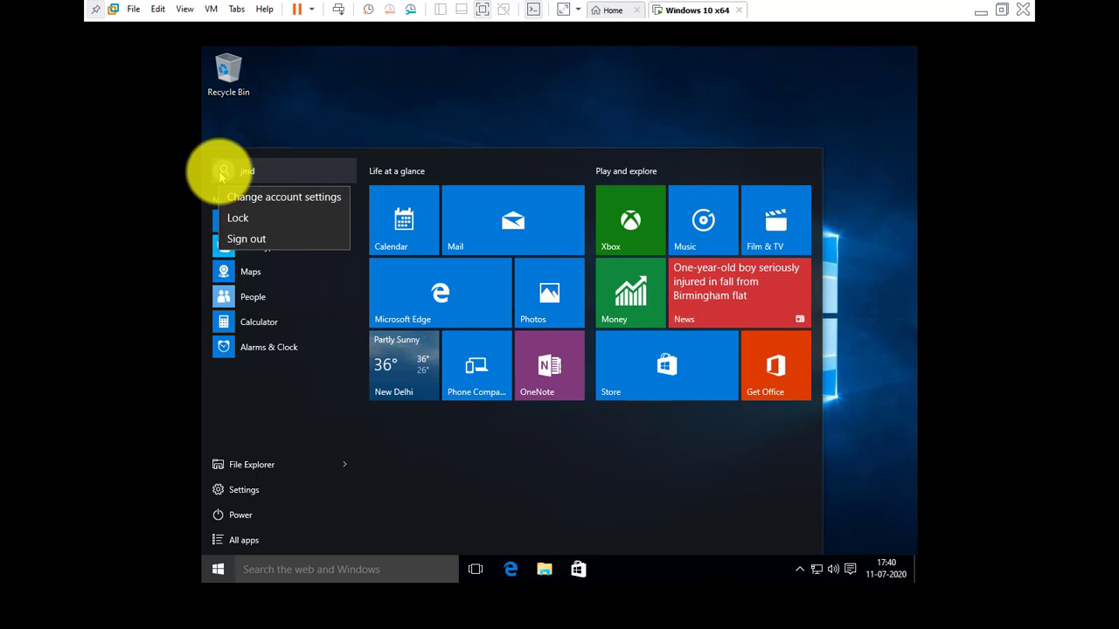
pyautogui.click(514, 75)
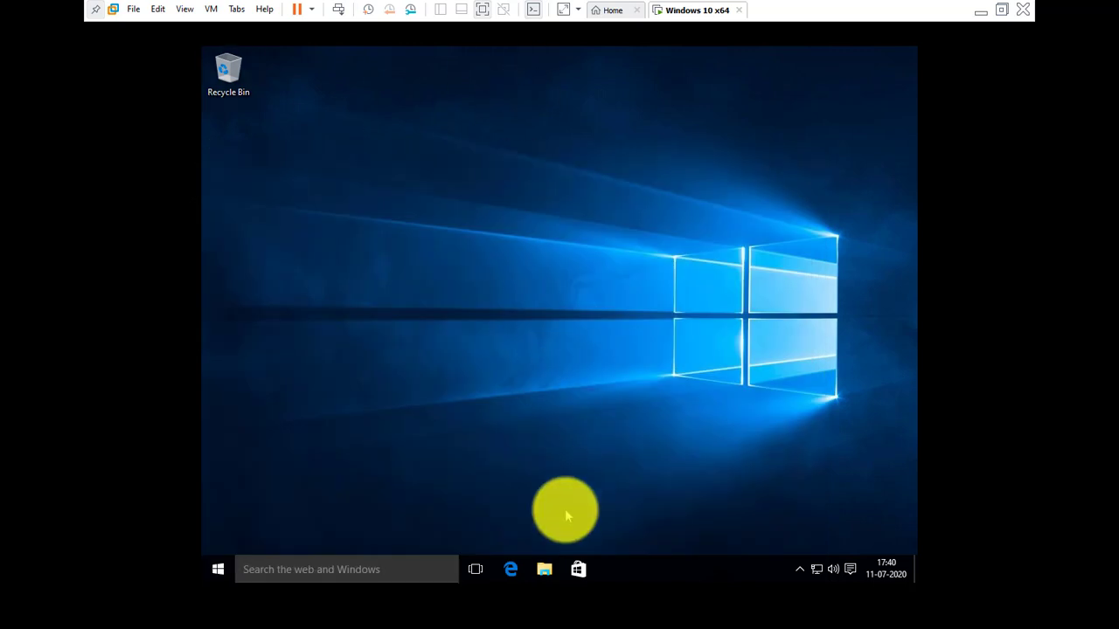
pyautogui.click(545, 569)
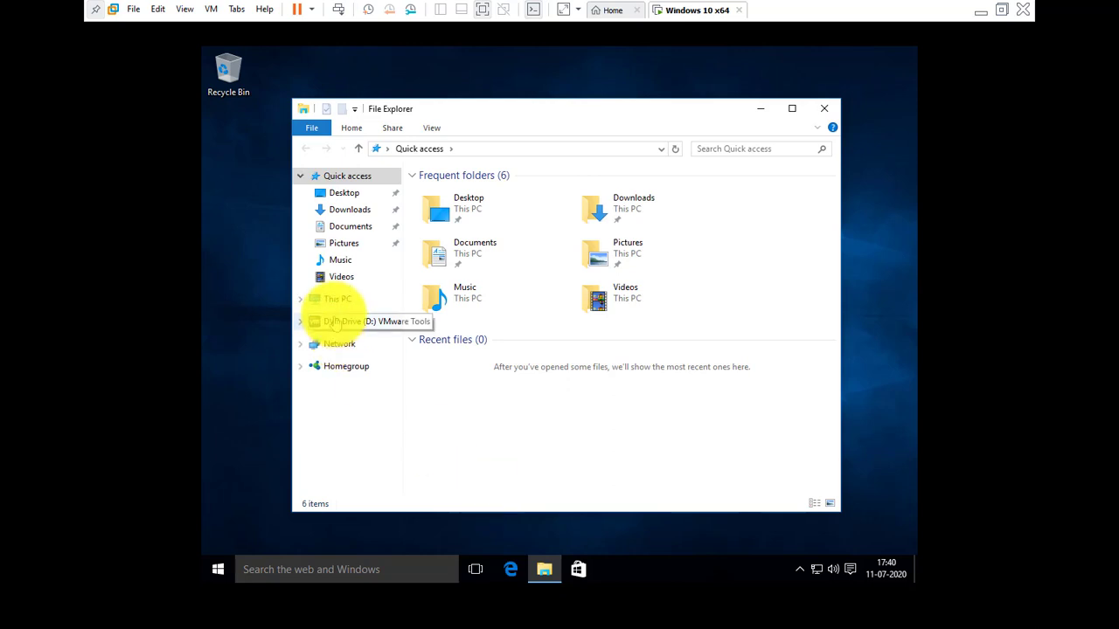
# Step: Check This PC's system properties (Windows 10 Pro, 4.00 GB RAM, 64-bit), then close System and This PC
pyautogui.click(335, 300)
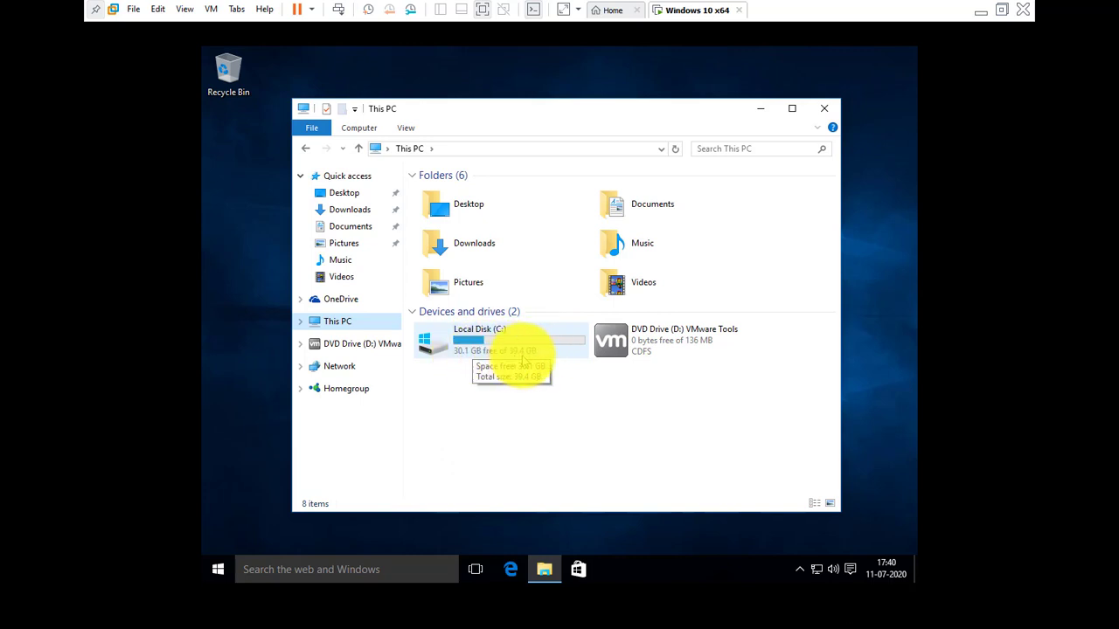
pyautogui.doubleClick(379, 328)
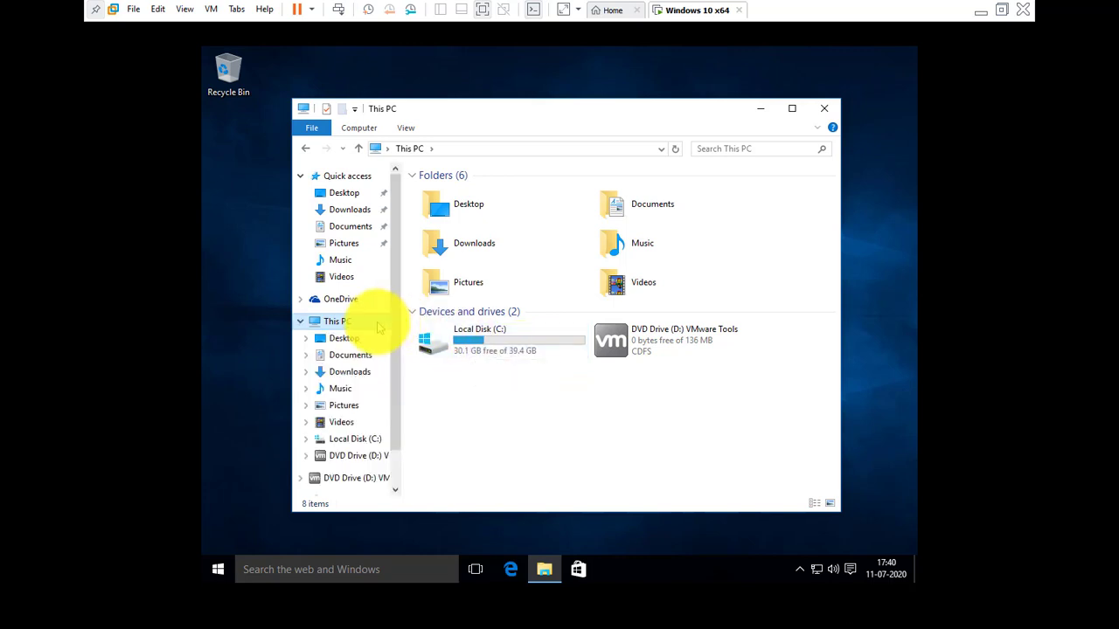
pyautogui.rightClick(379, 327)
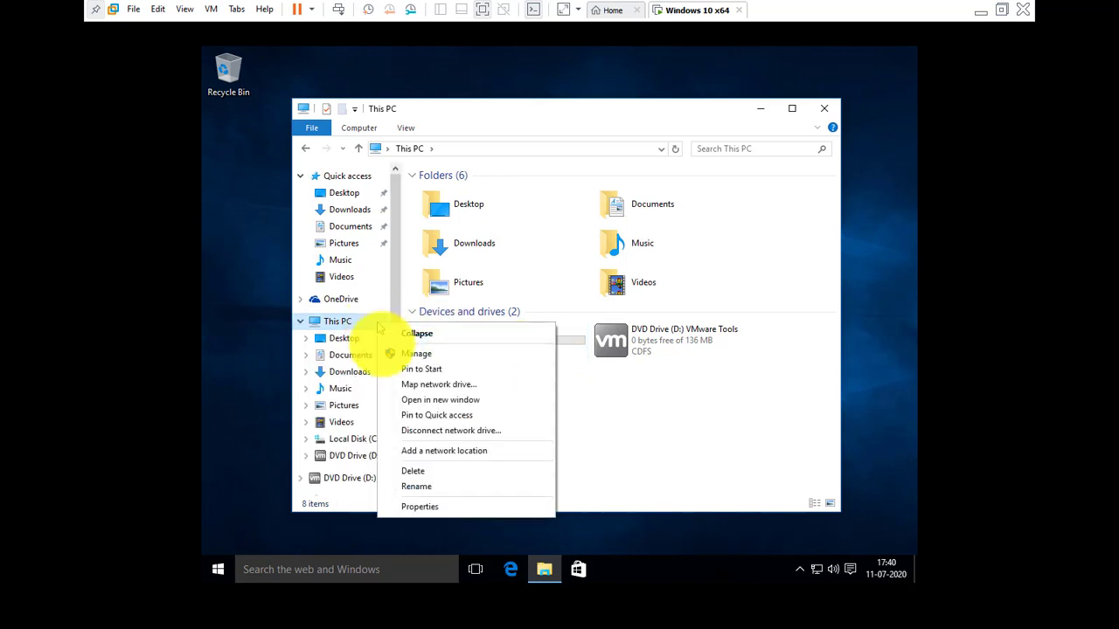
pyautogui.click(424, 506)
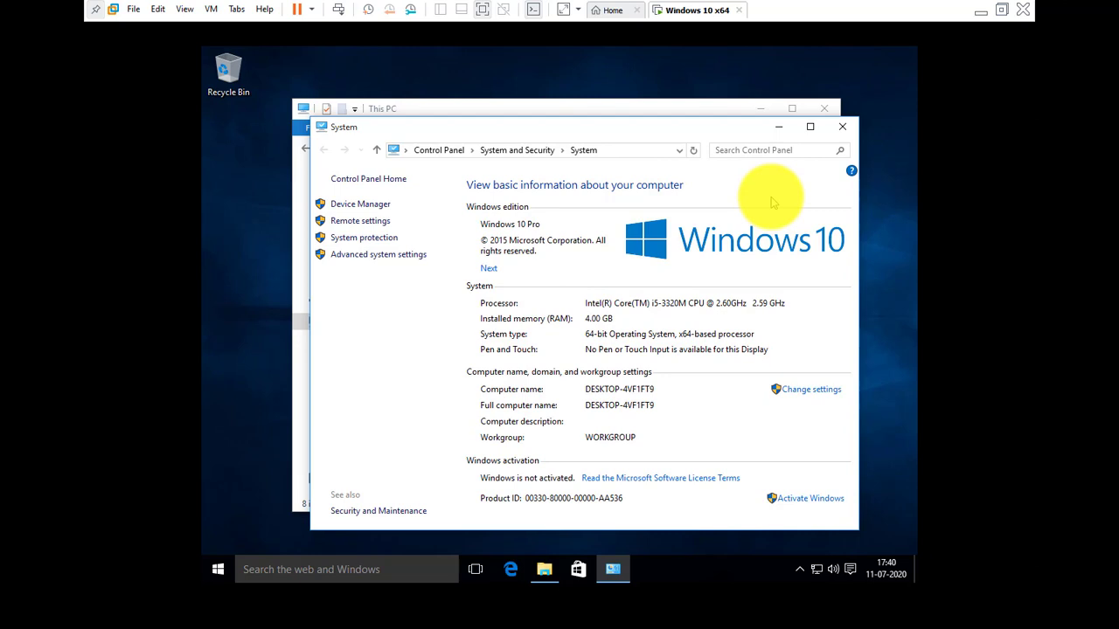
pyautogui.click(839, 129)
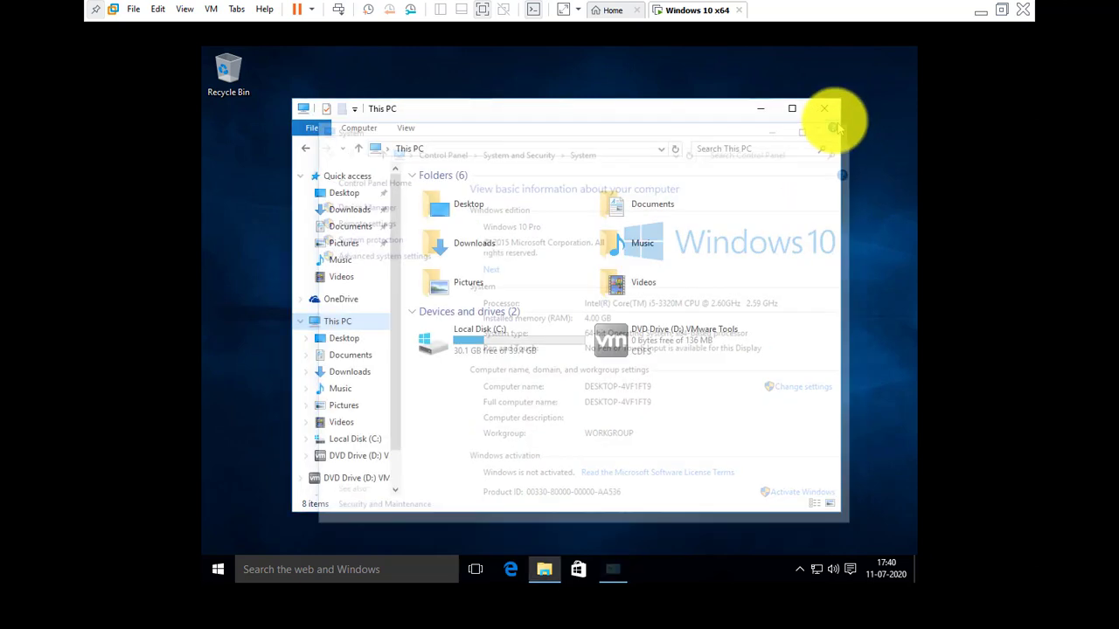
pyautogui.click(824, 109)
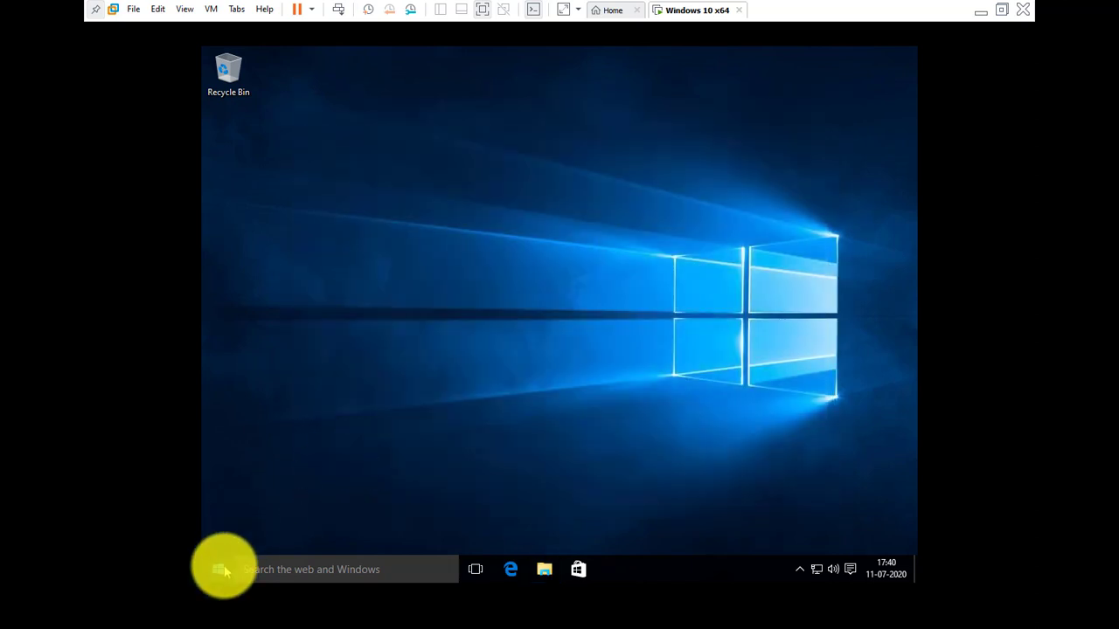
# Step: Exit full screen and review the Windows 10 x64 VM settings: 4 GB memory, 2 processors, 40 GB disk
pyautogui.click(218, 569)
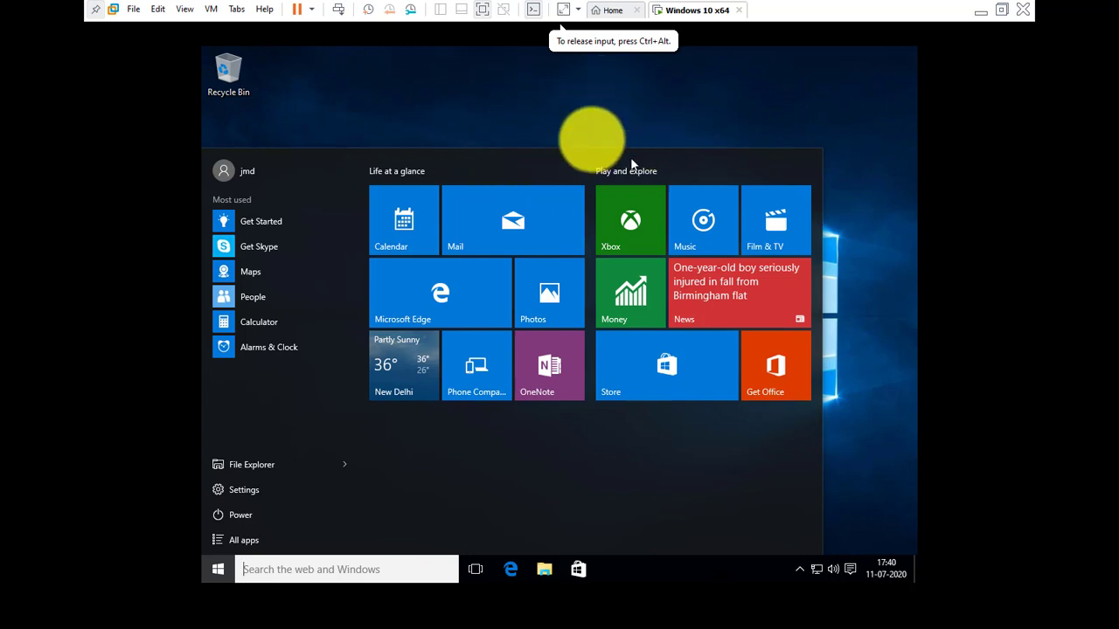
pyautogui.hotkey('ctrl', 'alt', 'Return')
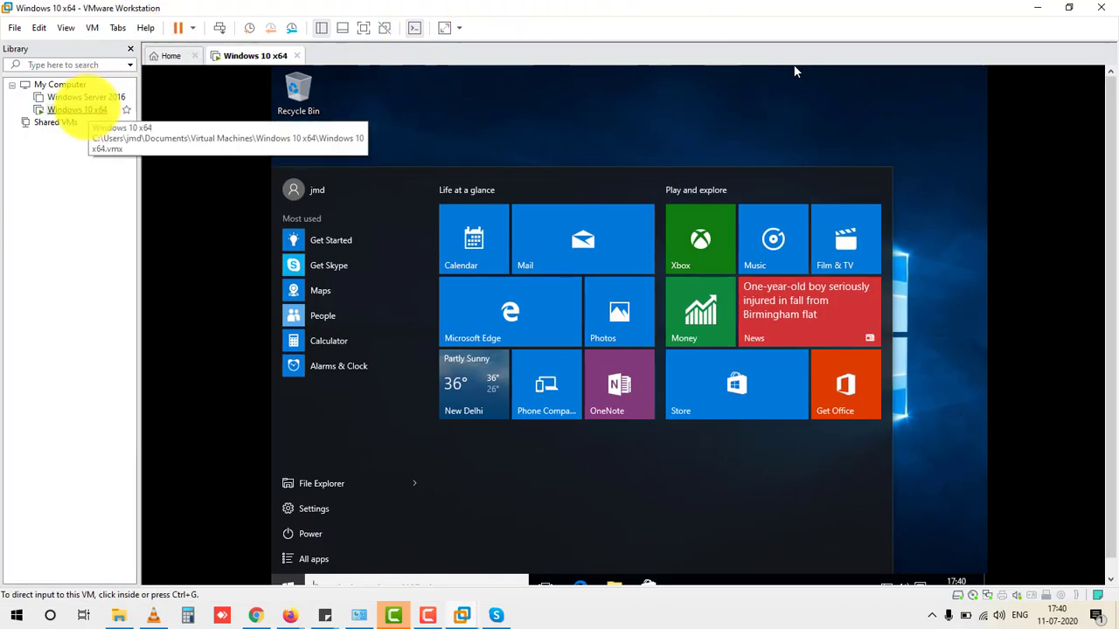
pyautogui.rightClick(85, 109)
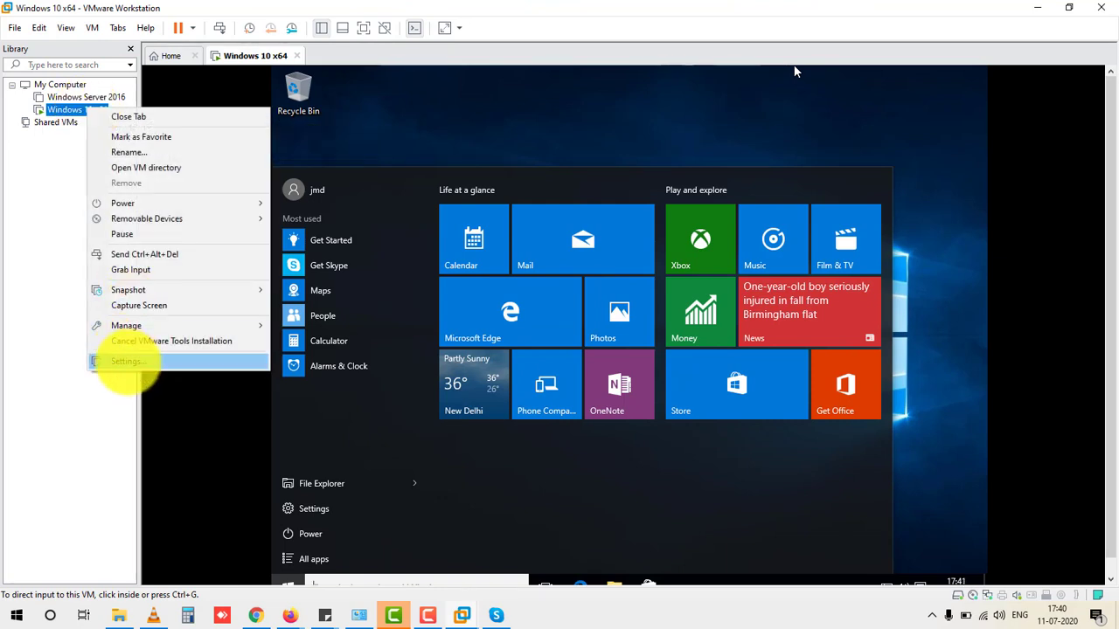
pyautogui.click(126, 361)
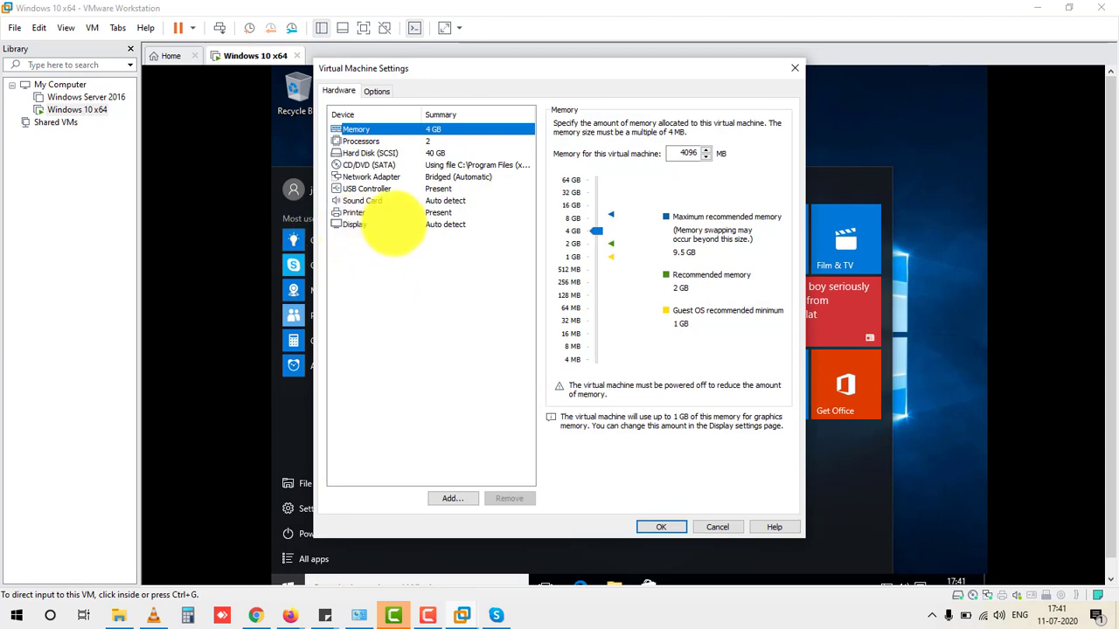
pyautogui.click(793, 68)
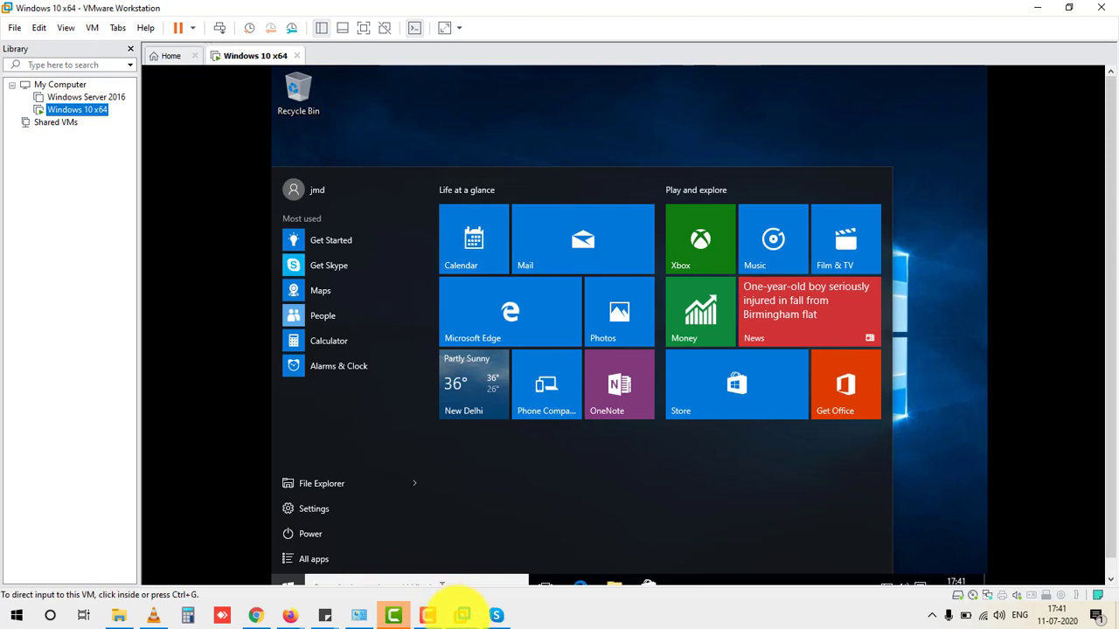
# Step: Return to the Windows 10 x64 VM window
pyautogui.moveTo(462, 616)
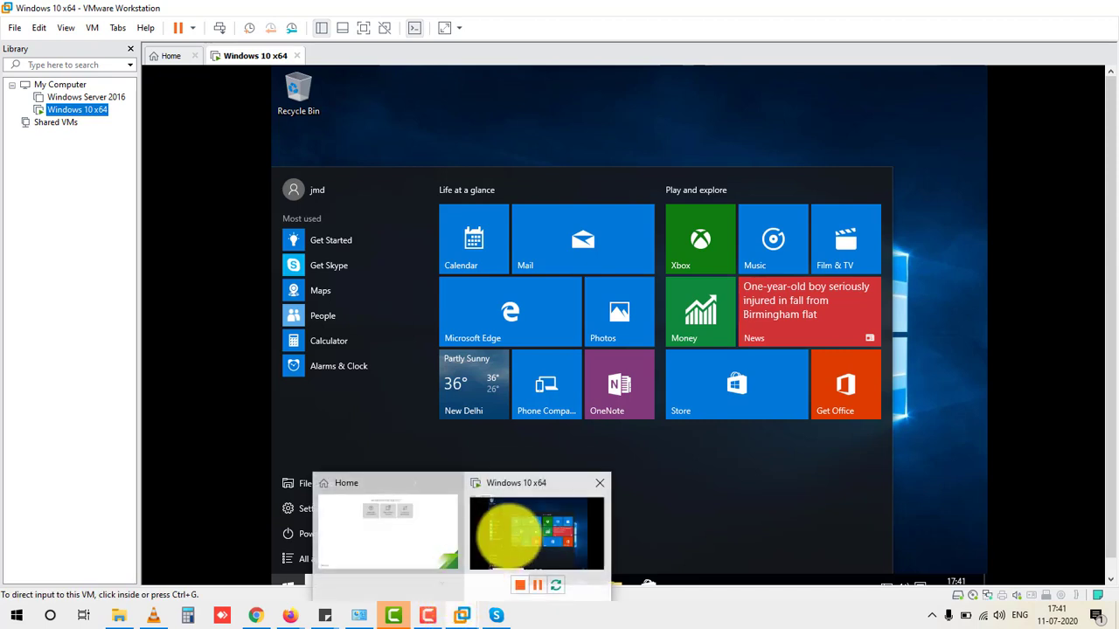
pyautogui.click(507, 534)
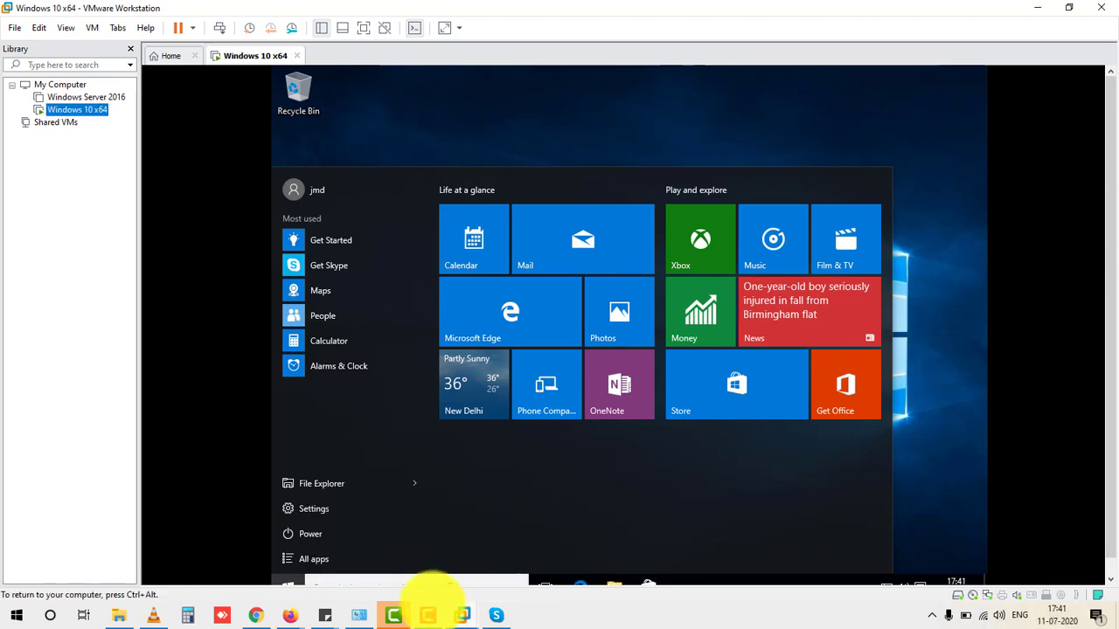
pyautogui.click(428, 615)
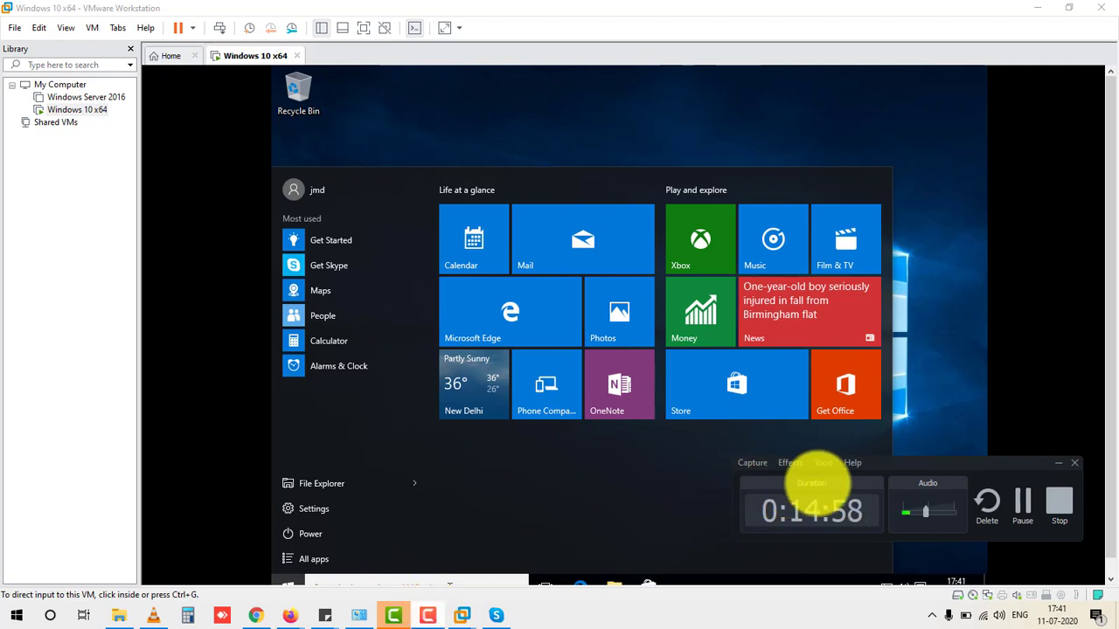